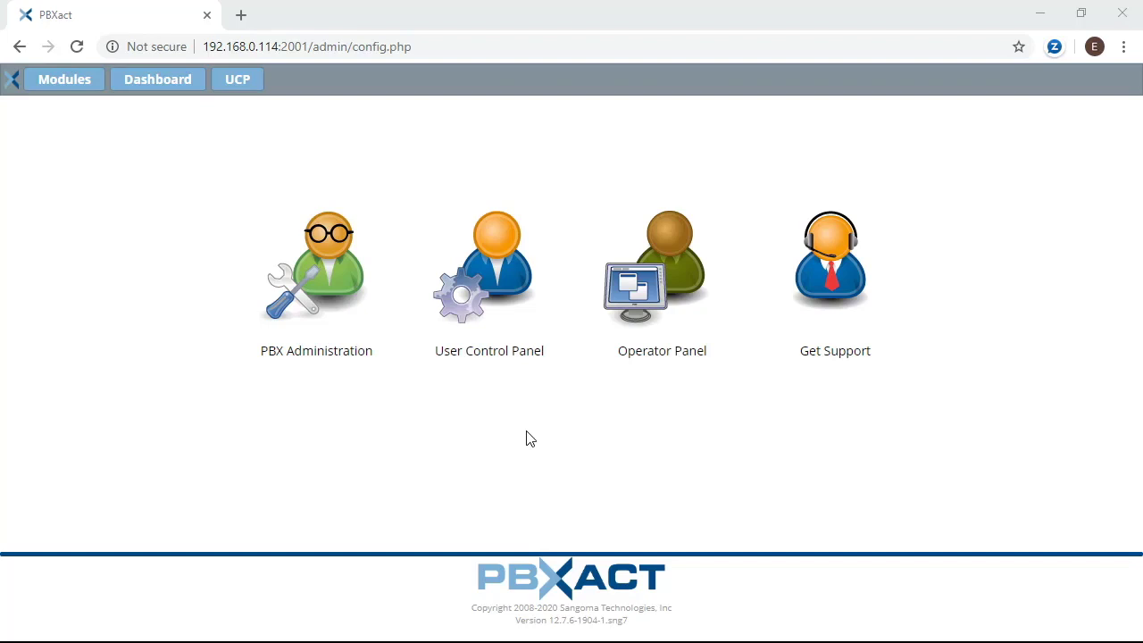
- Log into PBX Administration with the administrator credentials and open the Modules list
left_click(328, 265)
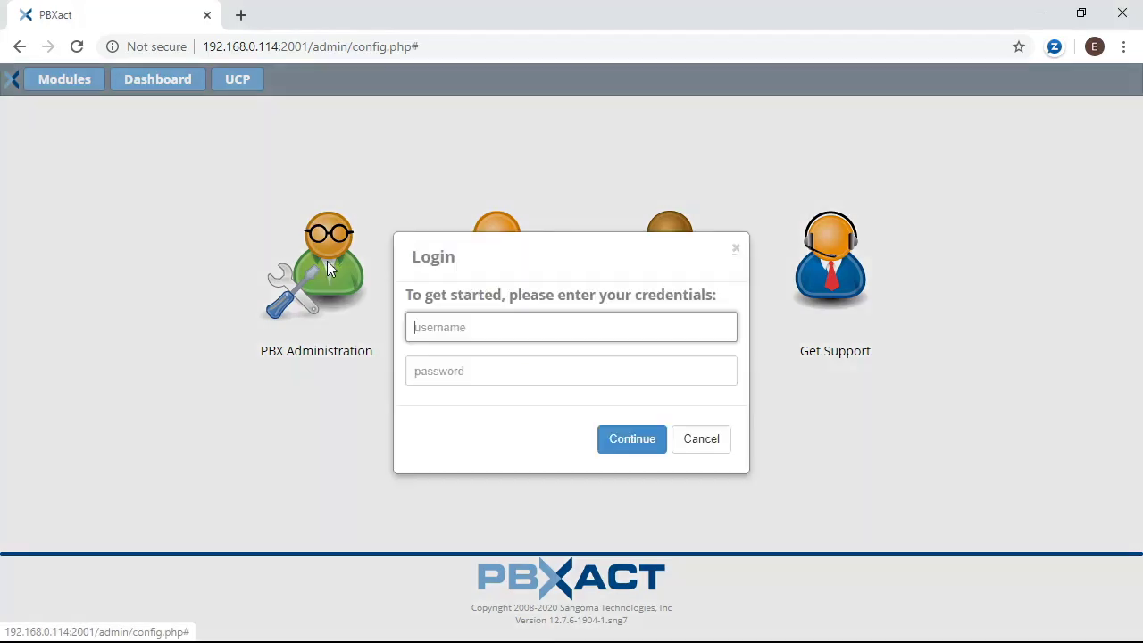
type("demopbxact")
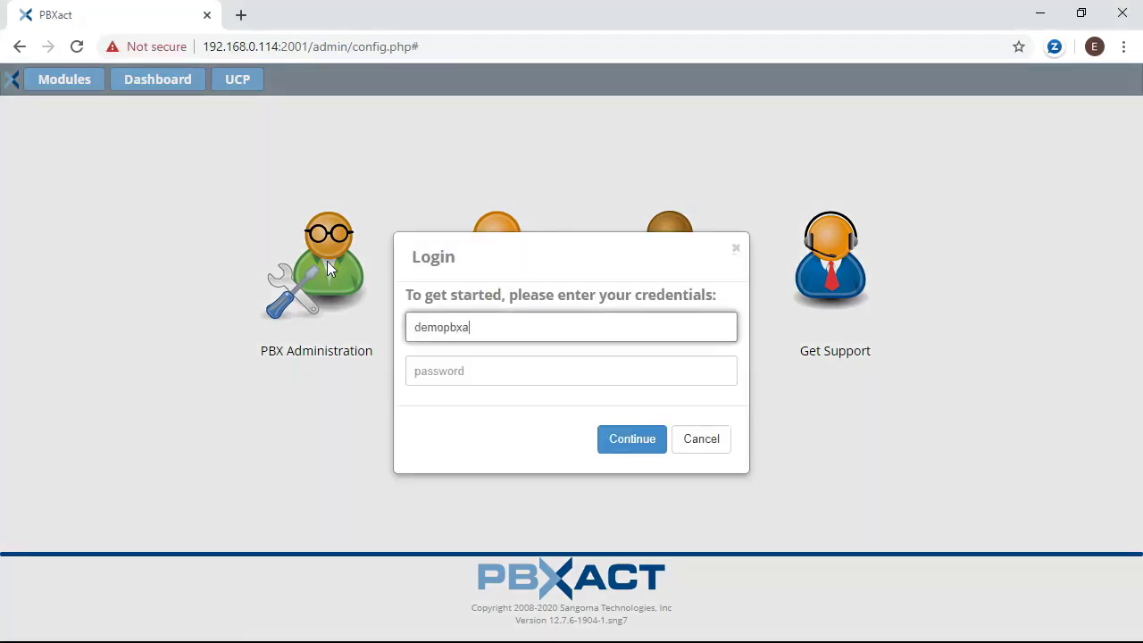
key("Tab")
type("*********")
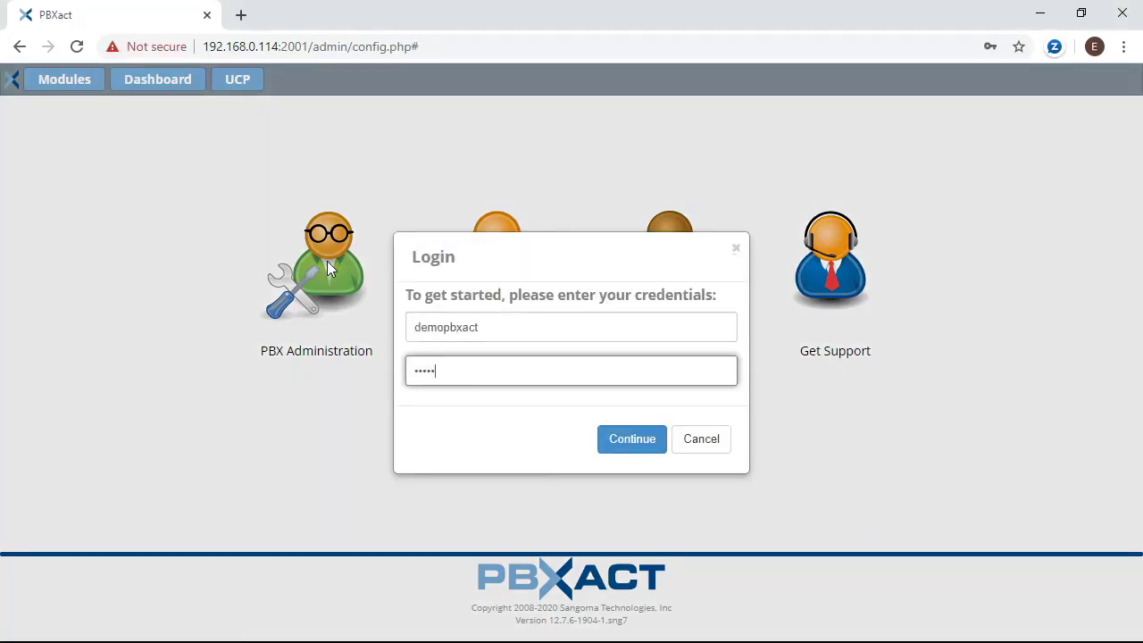
key("Return")
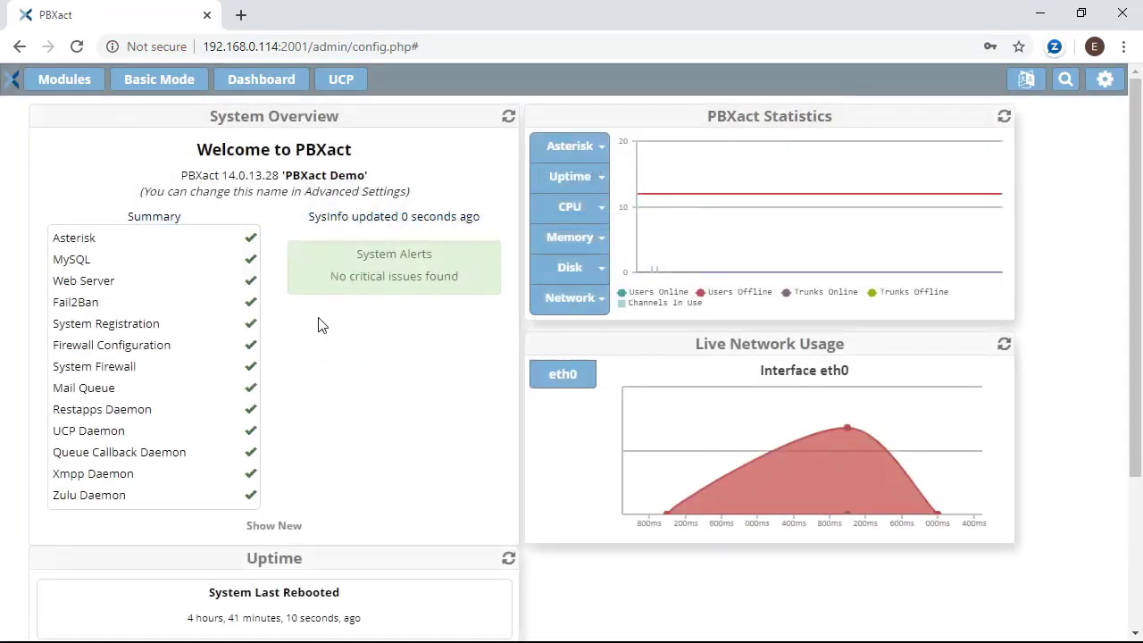
left_click(71, 82)
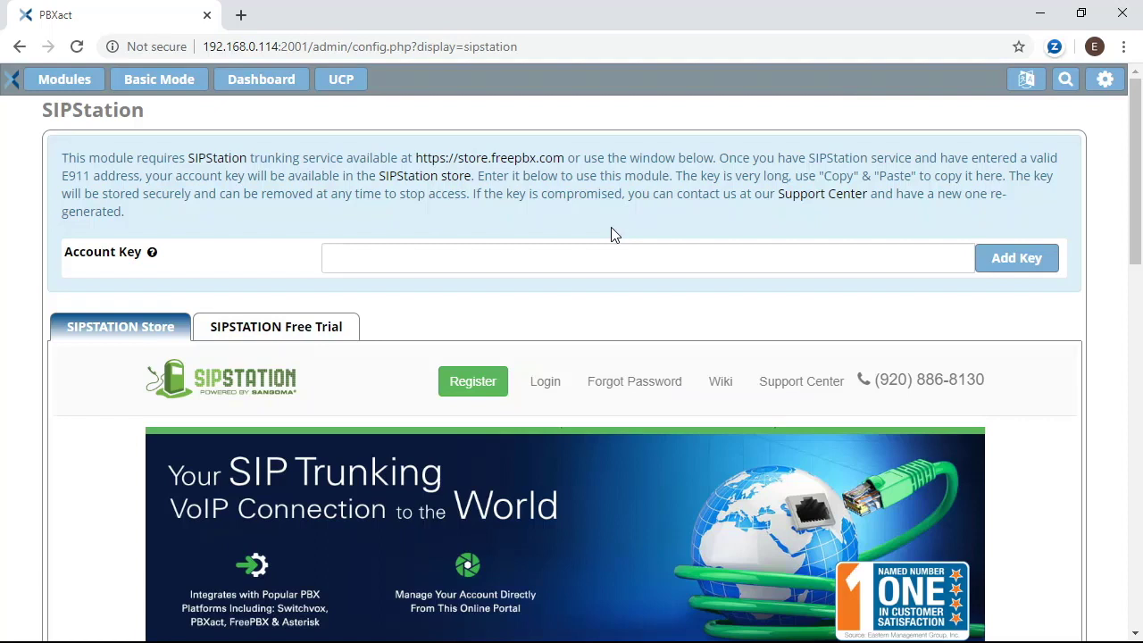
- Paste and add the SIPStation account key, then confirm both servers show Registered with SIP Ping OK
left_click(369, 263)
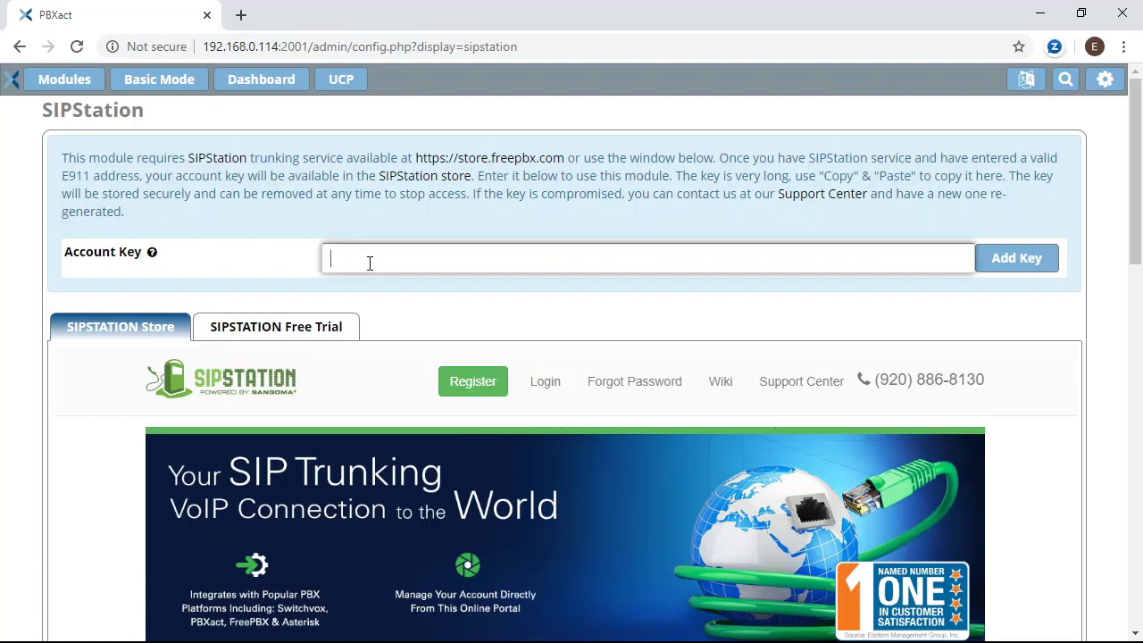
key("ctrl+v")
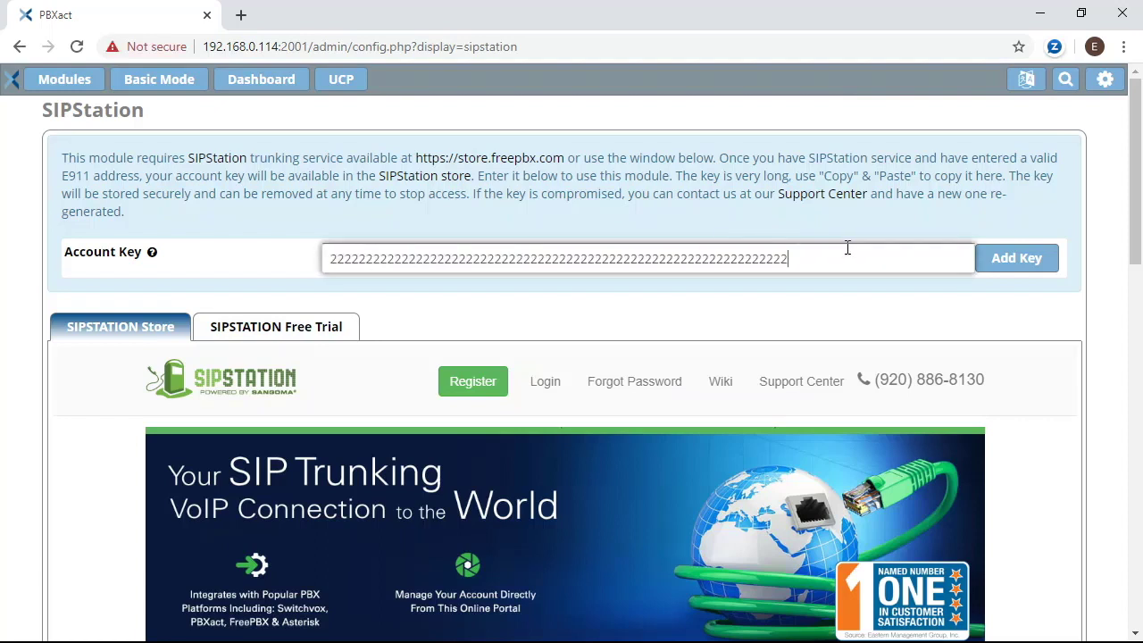
left_click(1027, 259)
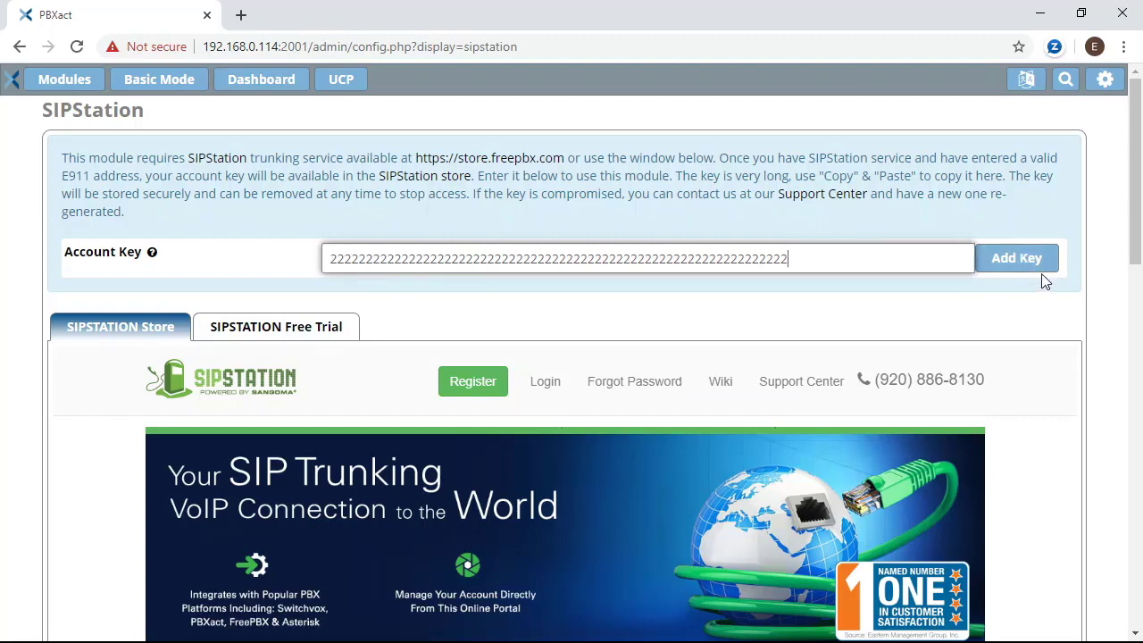
left_click(1041, 267)
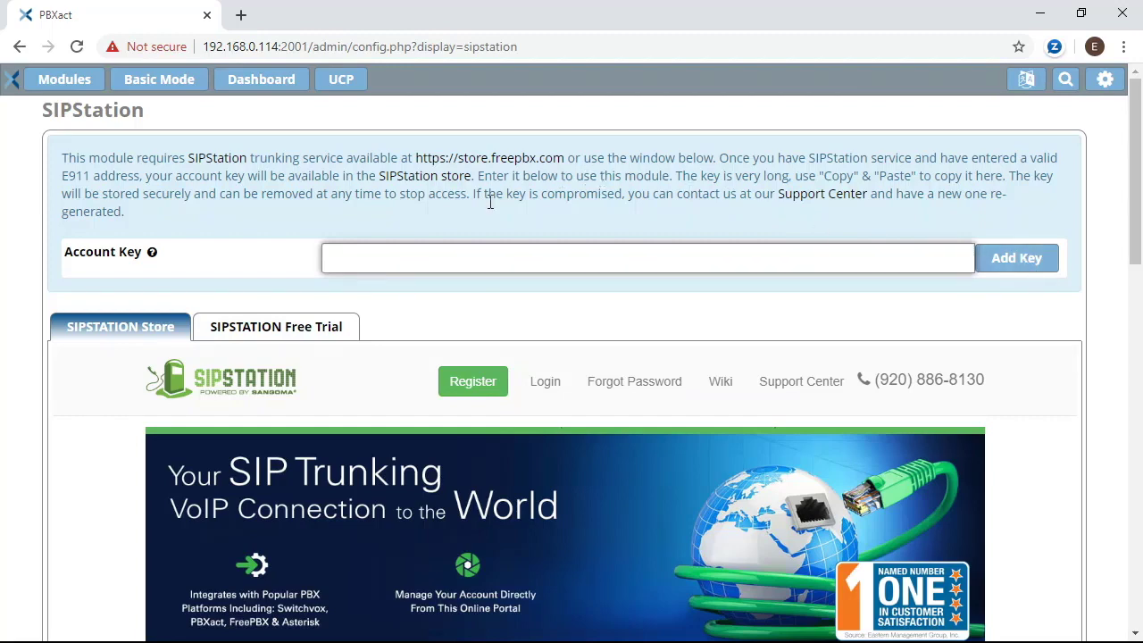
scroll(429, 242, "down", 2)
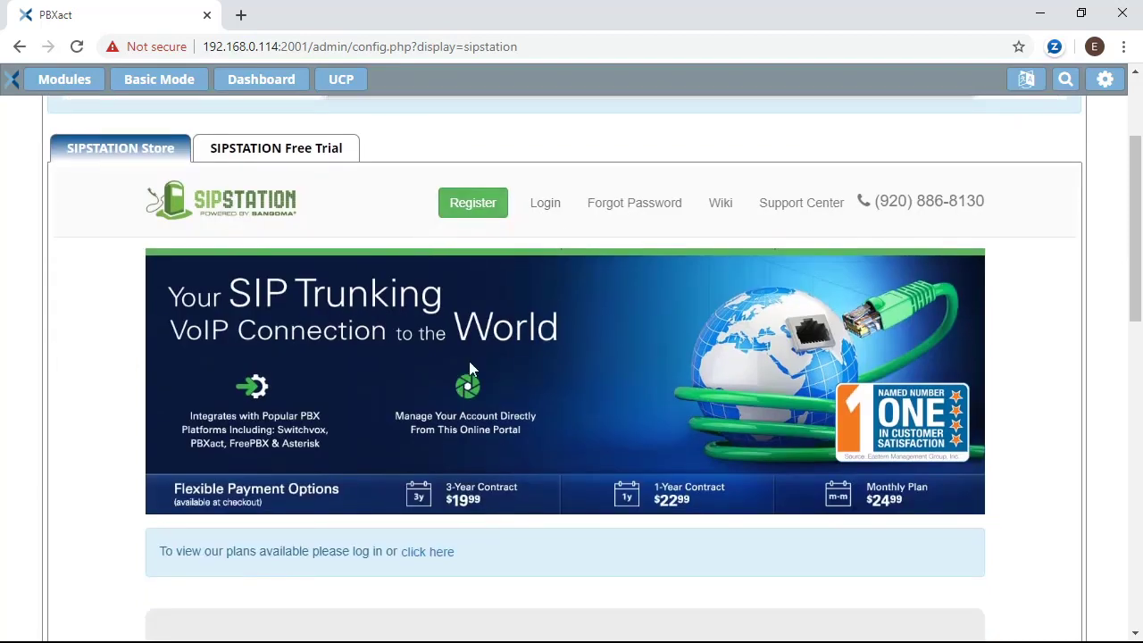
scroll(468, 361, "down", 2)
scroll(527, 272, "up", 2)
scroll(545, 265, "up", 1)
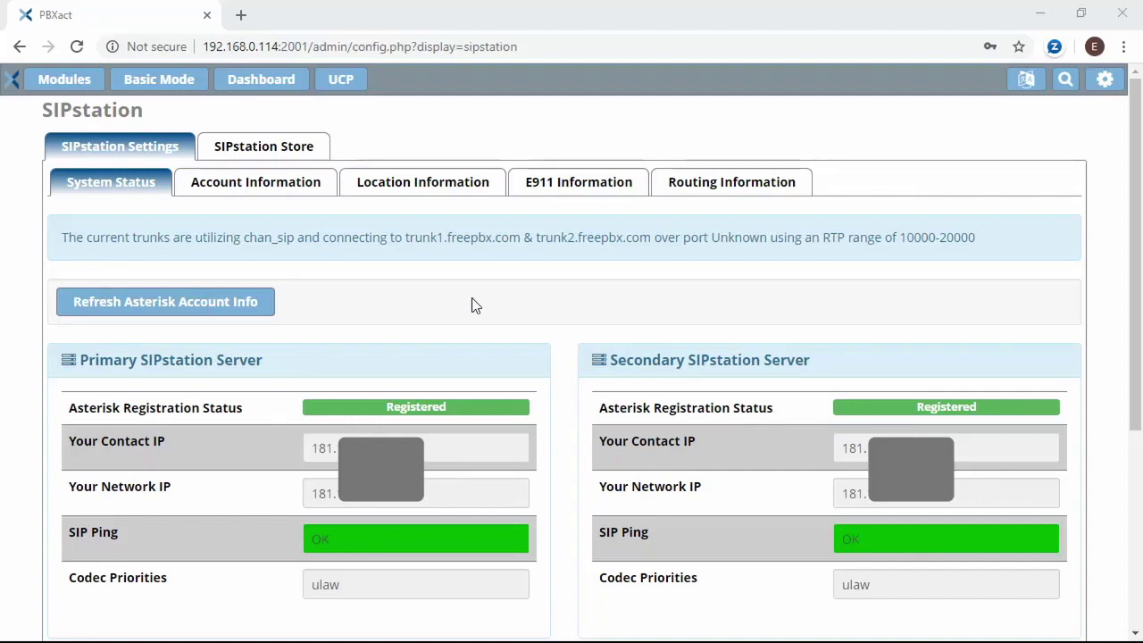
- Check that Account Information shows SMS Support Yes, then open the Modules list
left_click(269, 184)
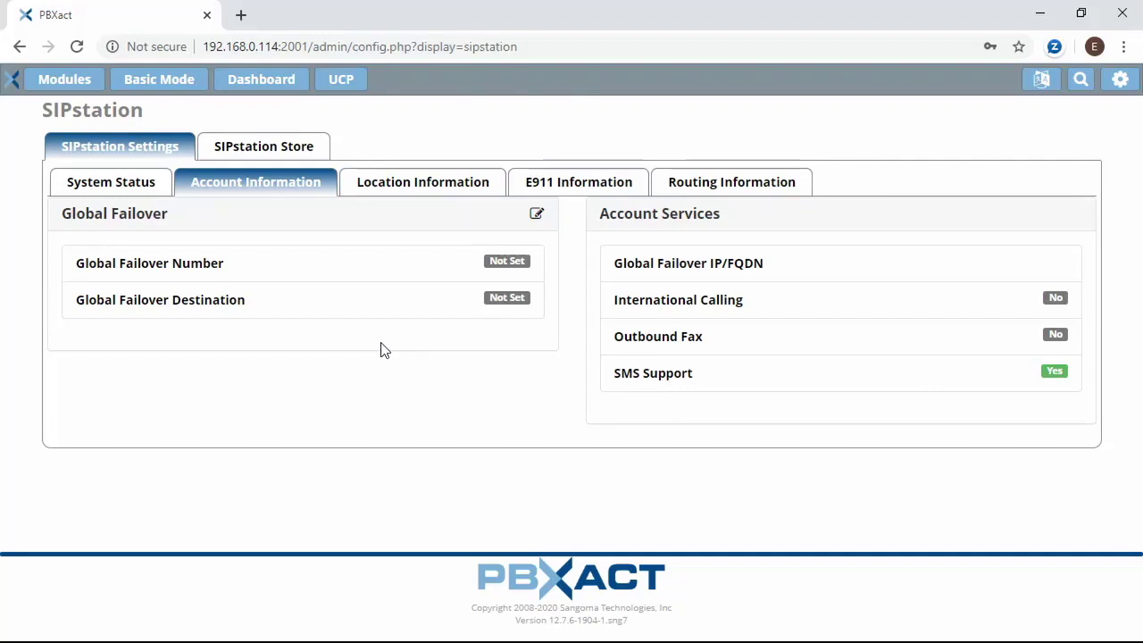
left_click(54, 78)
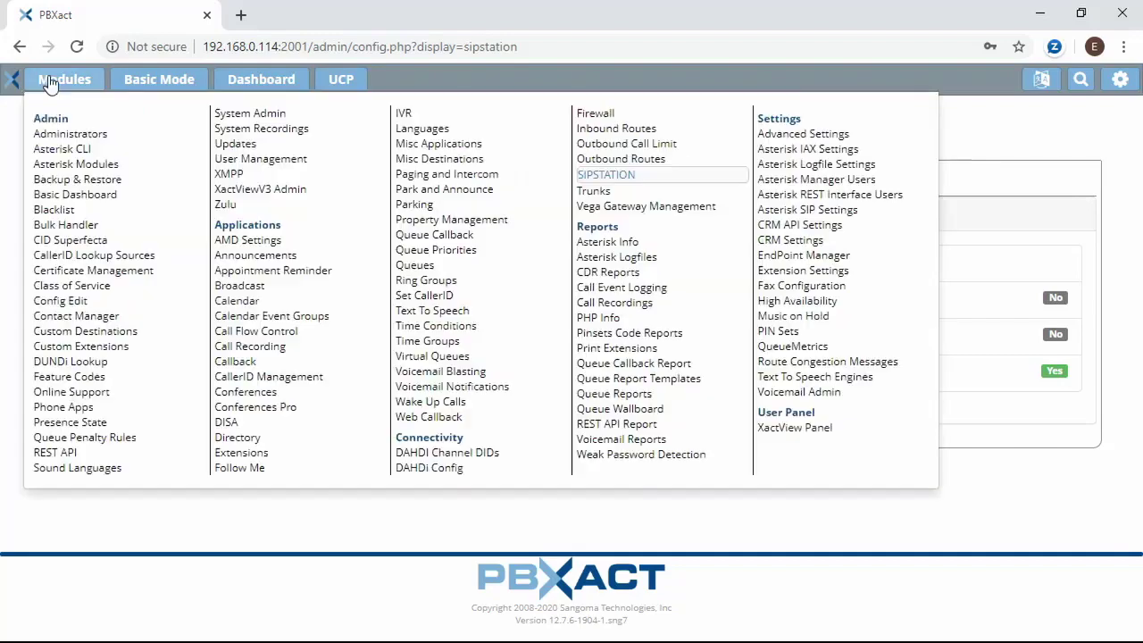
- In User Management, assign the available SIPStation SMS DID to user 202 and submit
left_click(258, 161)
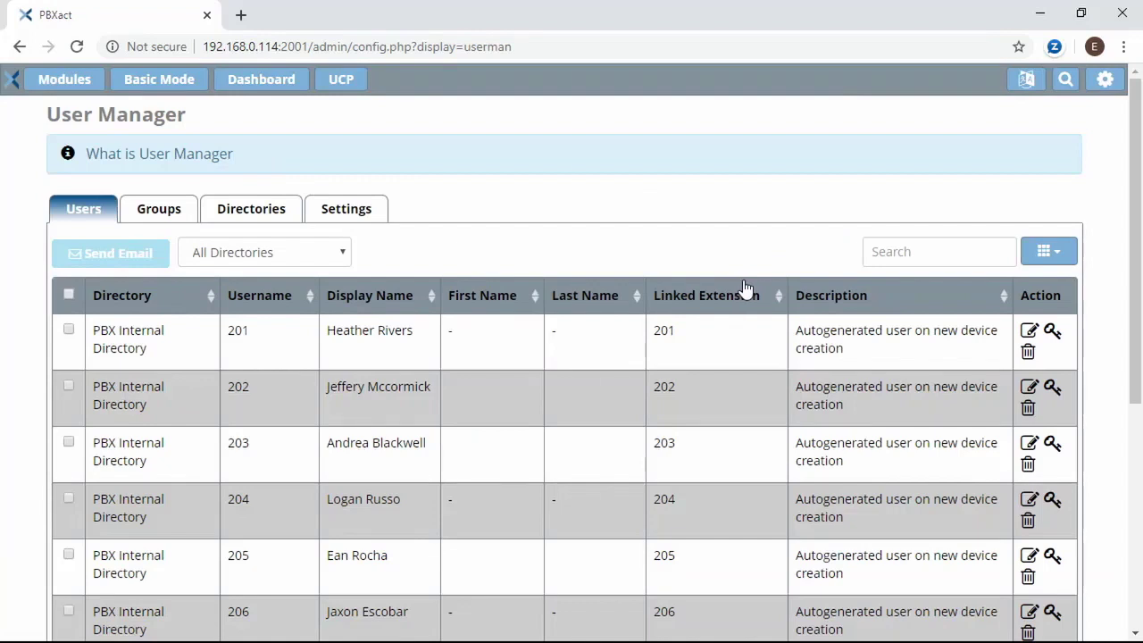
left_click(1030, 388)
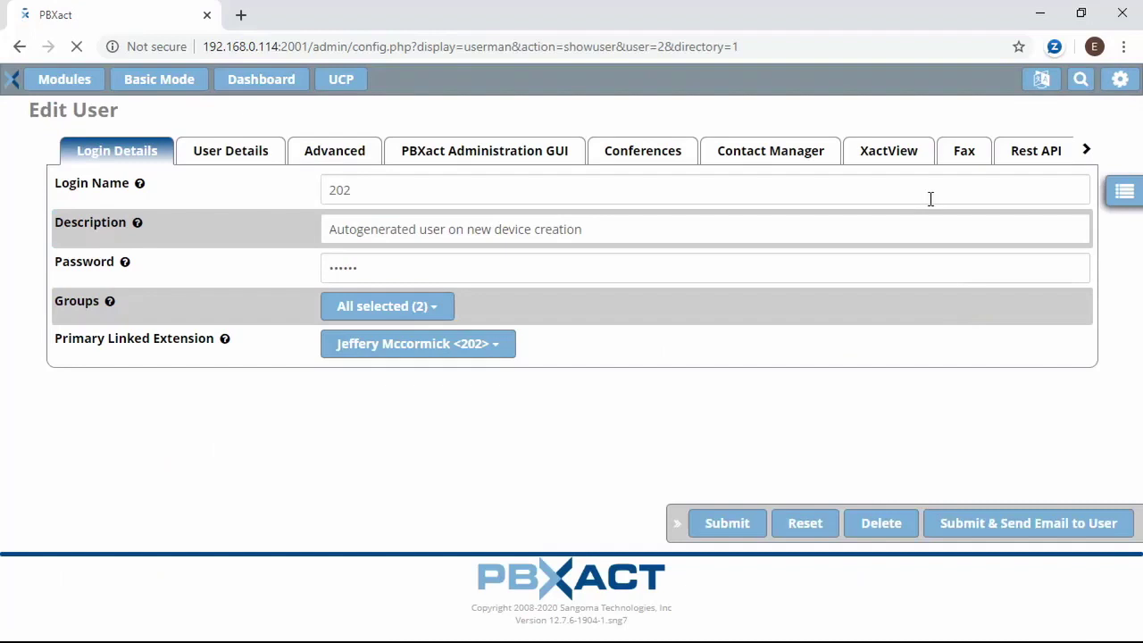
left_click(1086, 149)
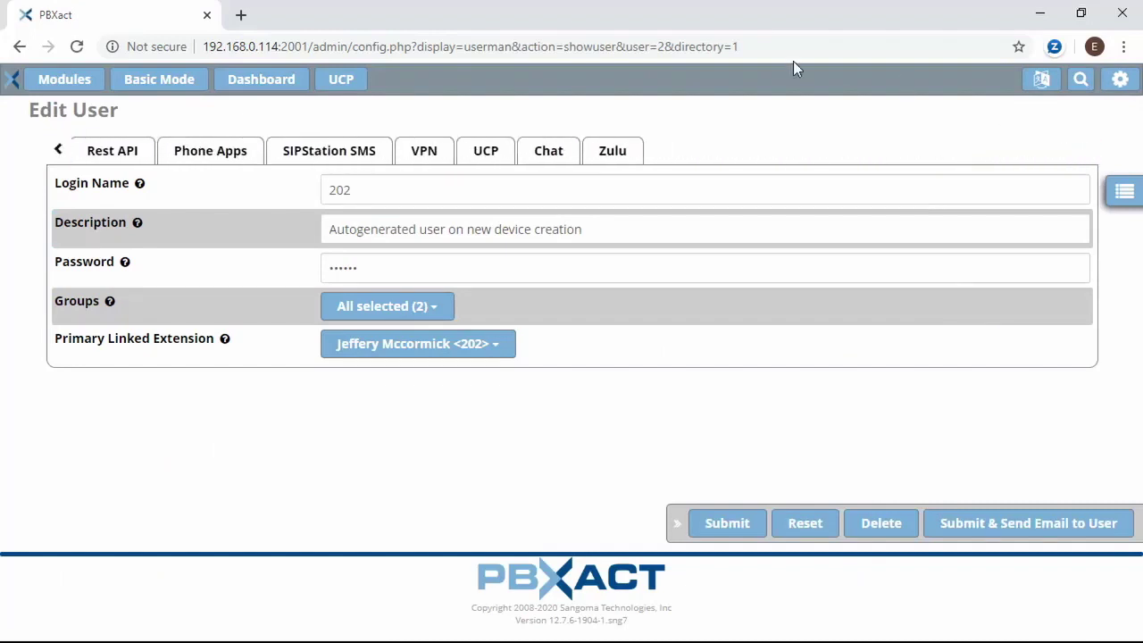
left_click(349, 156)
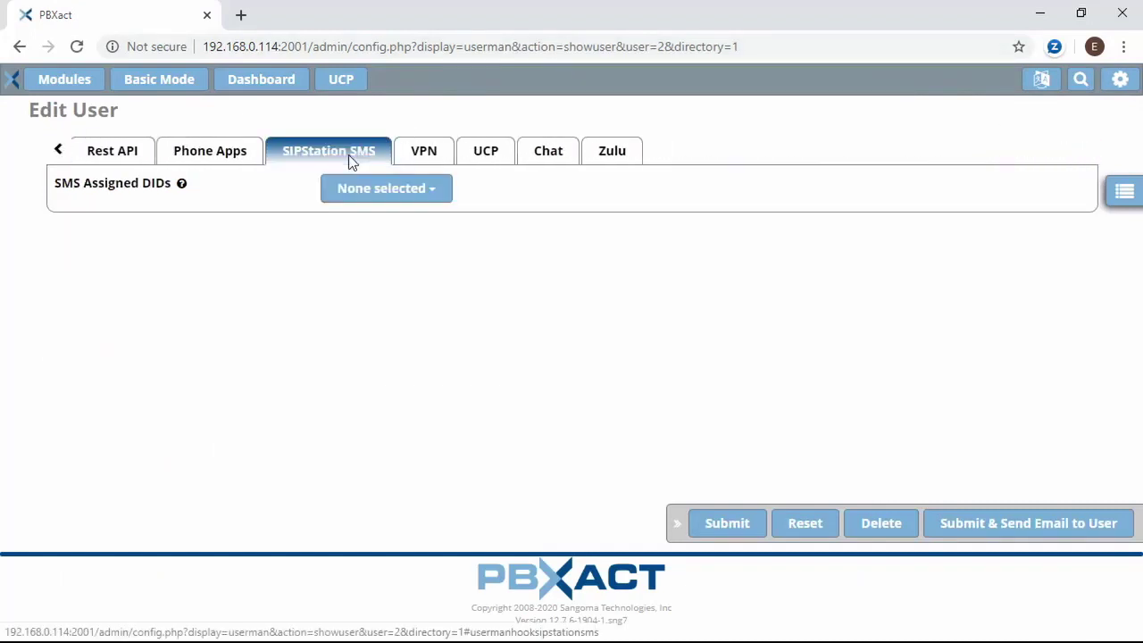
left_click(382, 191)
left_click(344, 278)
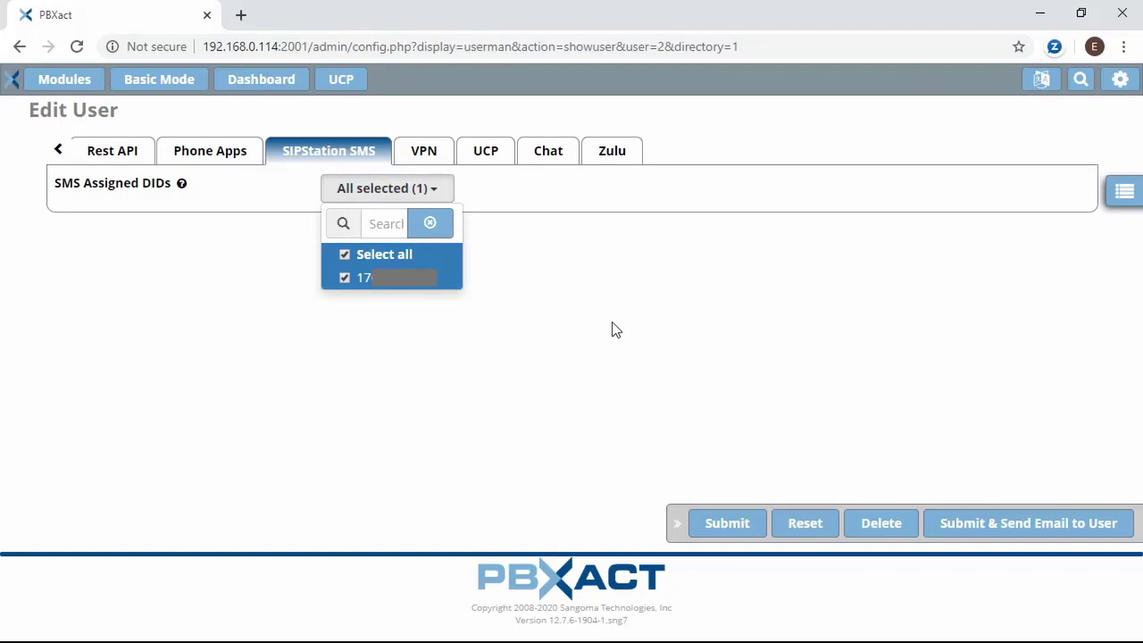
left_click(612, 330)
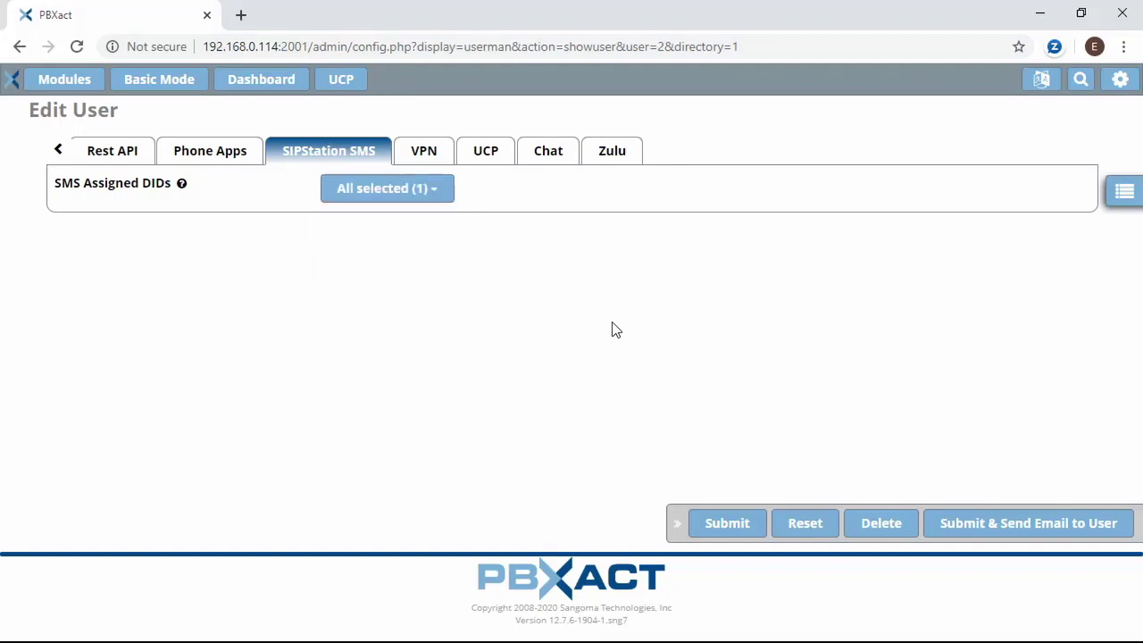
left_click(734, 524)
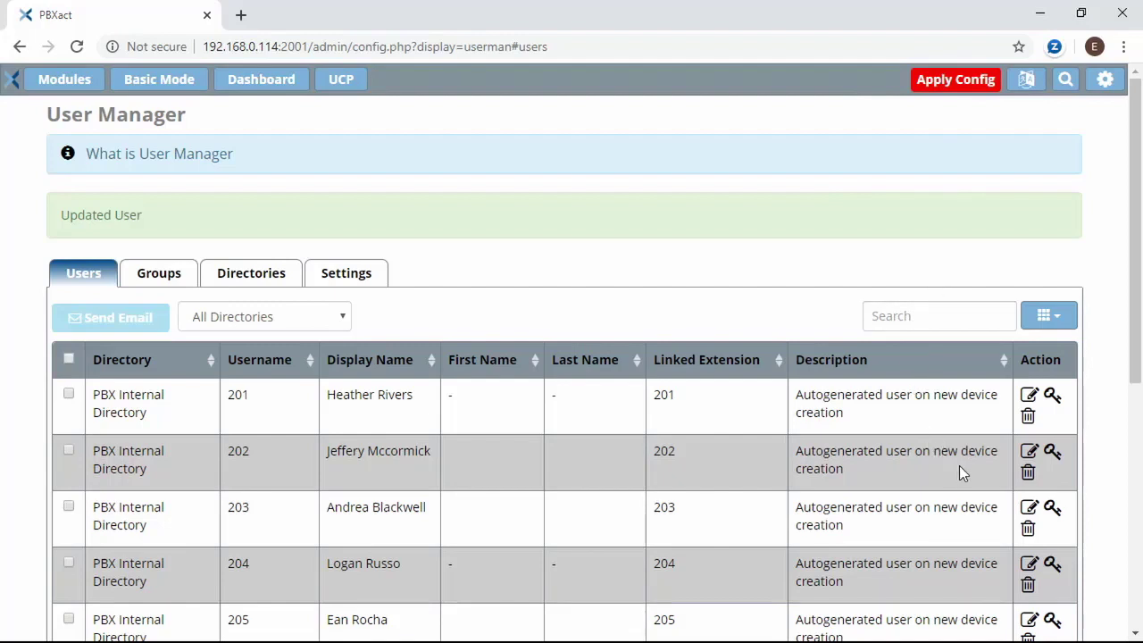
- Allow SIPStation SMS in user 202's UCP settings
left_click(1026, 451)
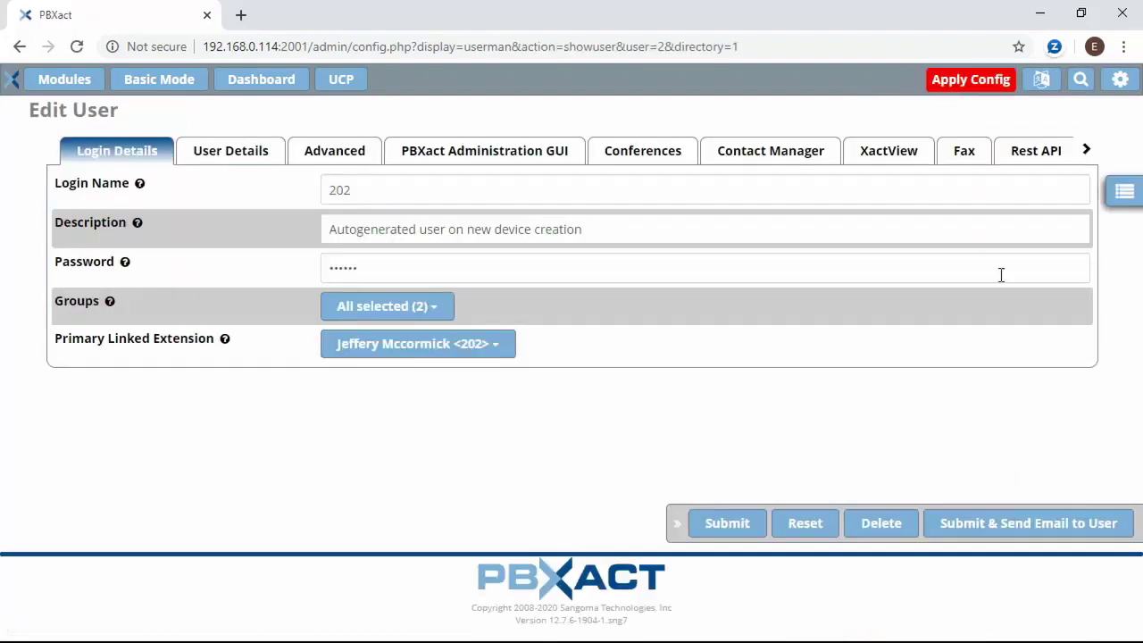
left_click(1086, 151)
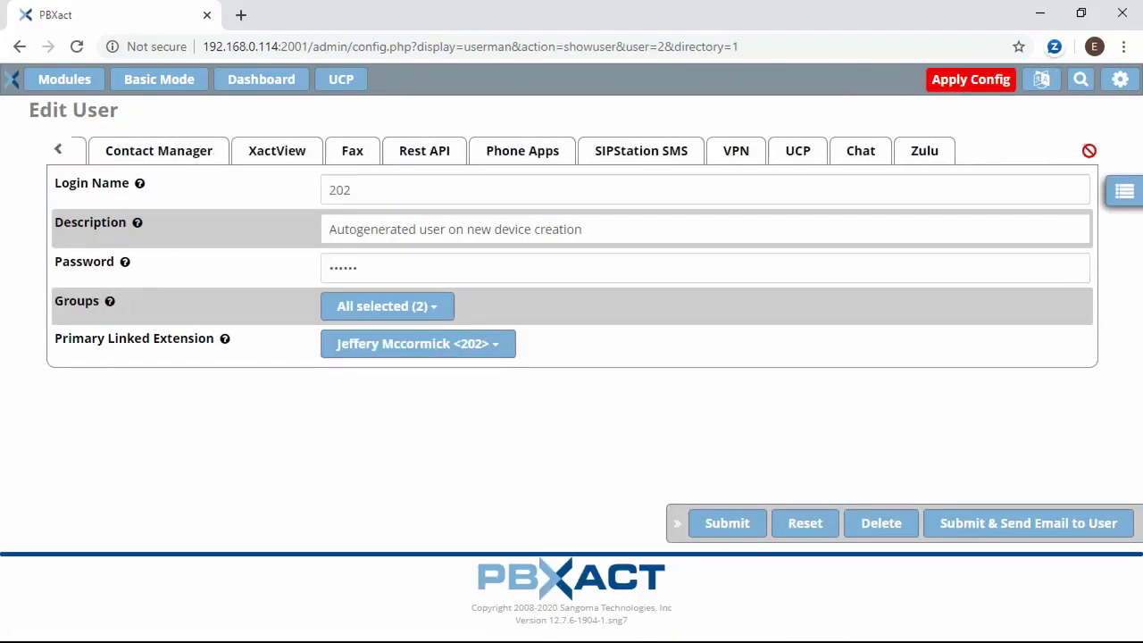
left_click(493, 151)
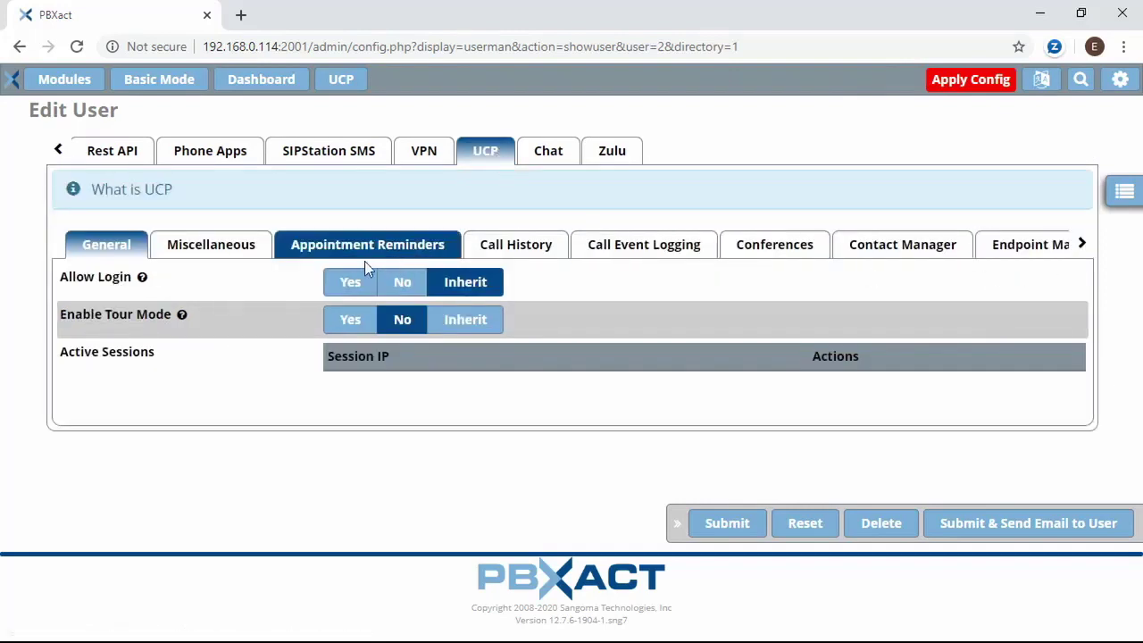
left_click(1082, 245)
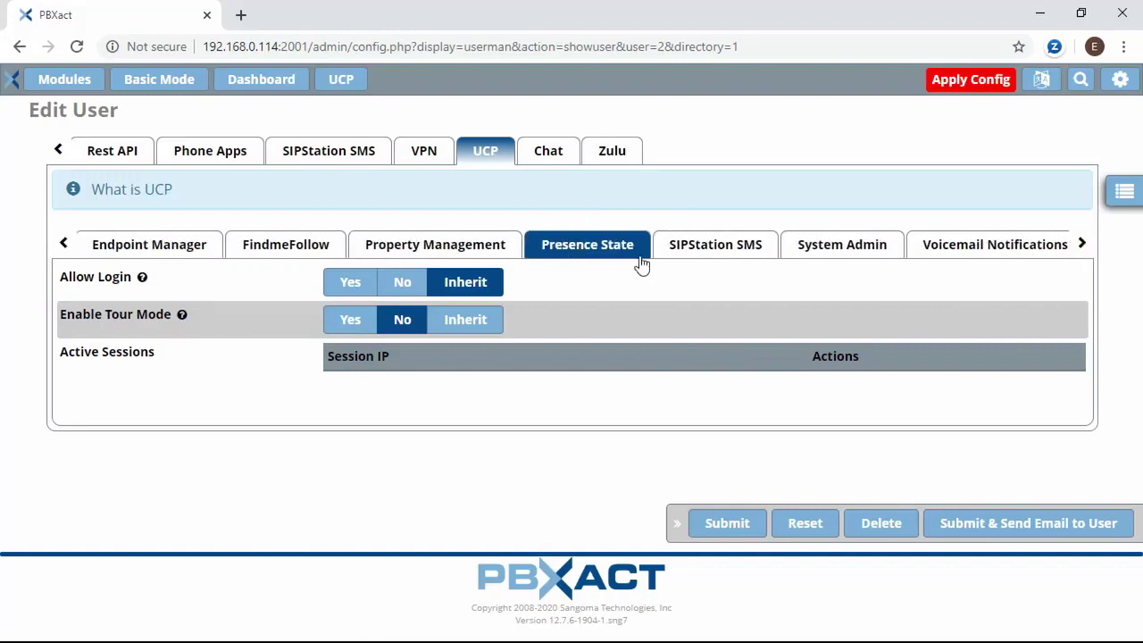
left_click(703, 248)
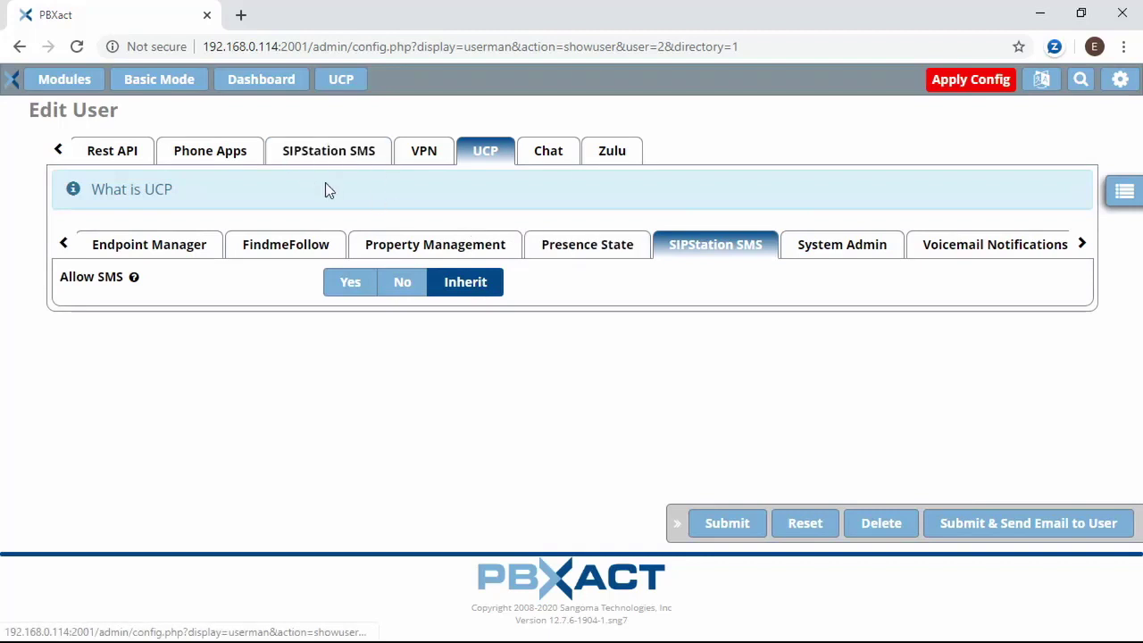
left_click(360, 292)
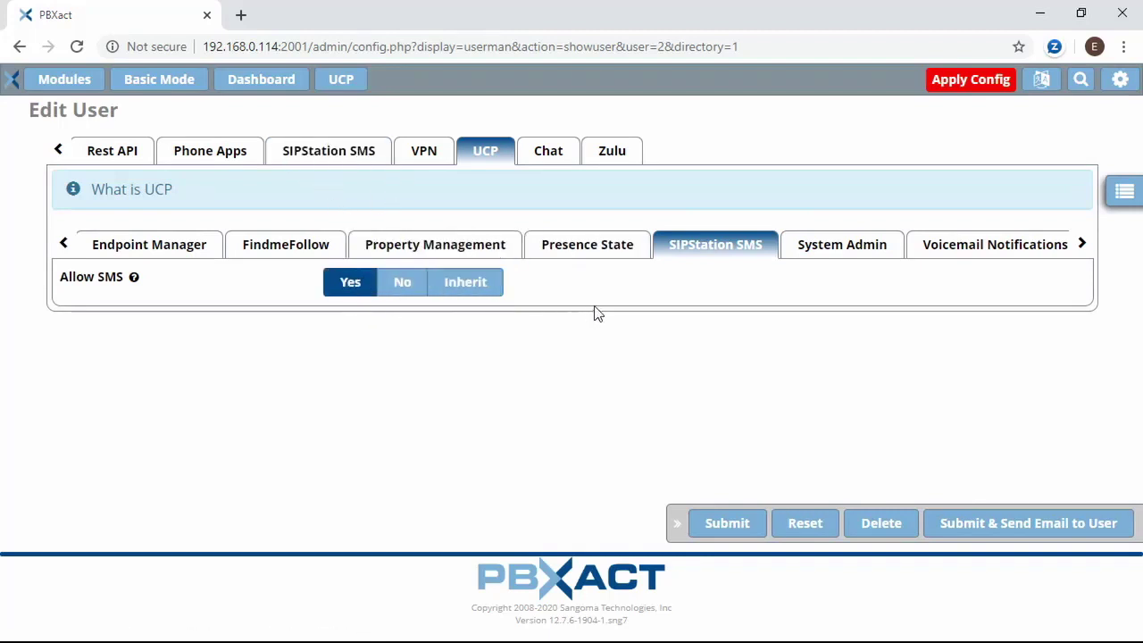
- Set Enable SMS to Yes in user 202's Zulu settings and submit
left_click(612, 154)
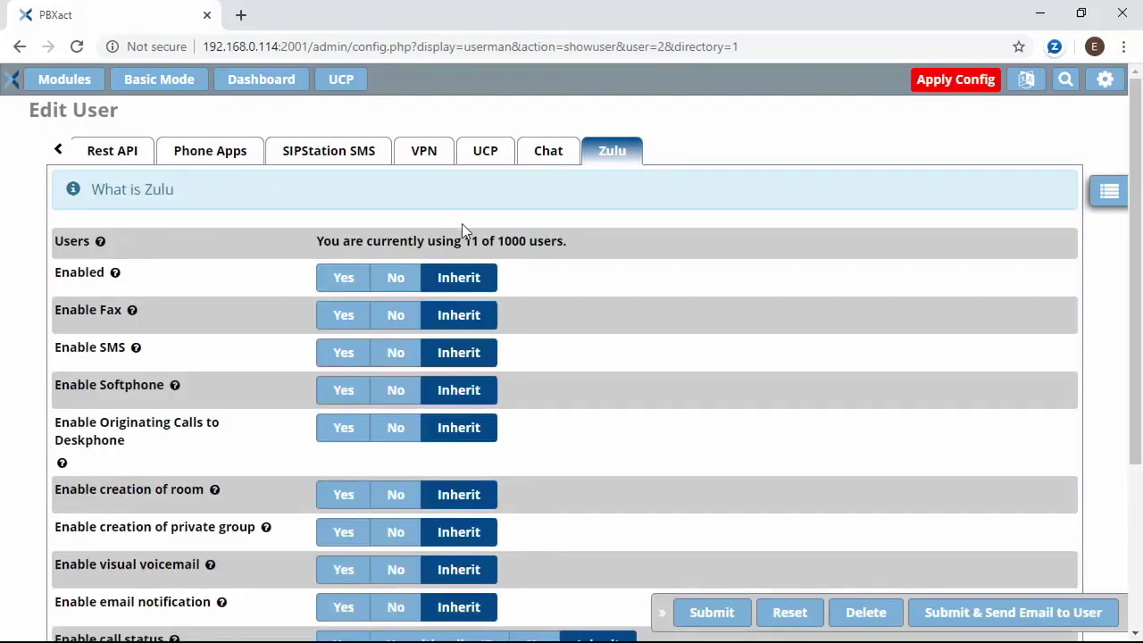
scroll(467, 340, "down", 3)
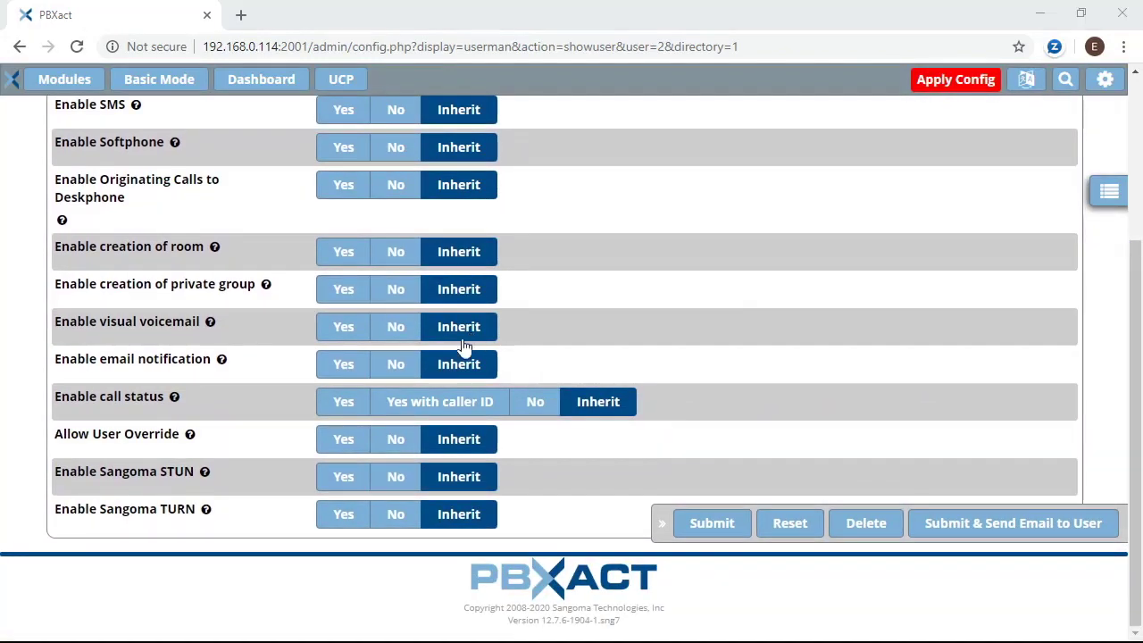
left_click(346, 112)
scroll(301, 173, "up", 2)
scroll(384, 317, "up", 1)
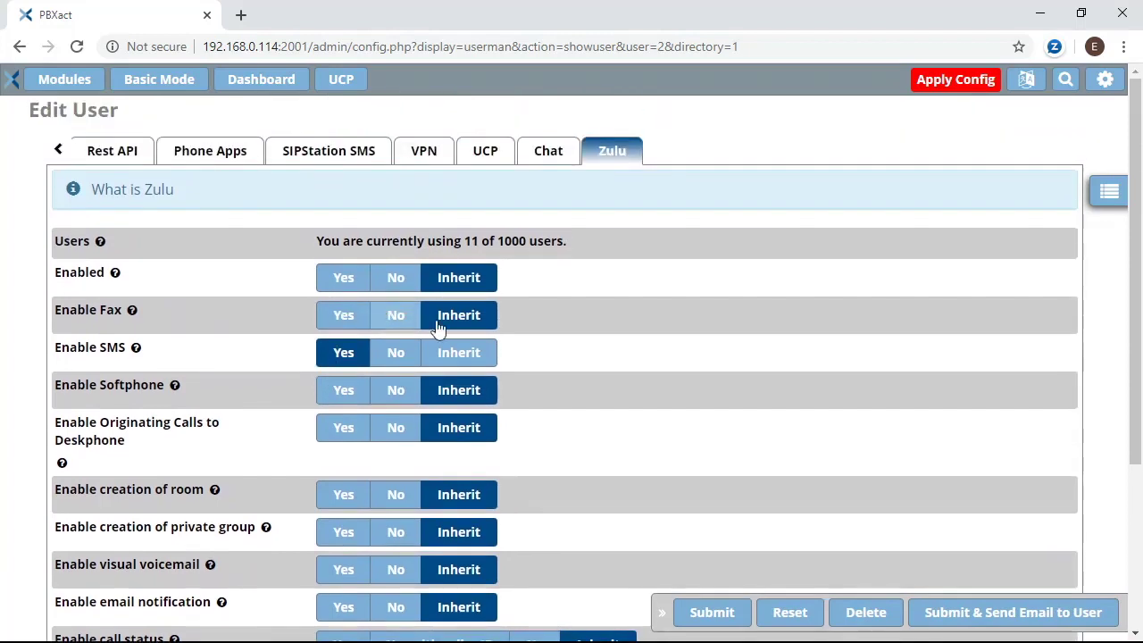
left_click(719, 614)
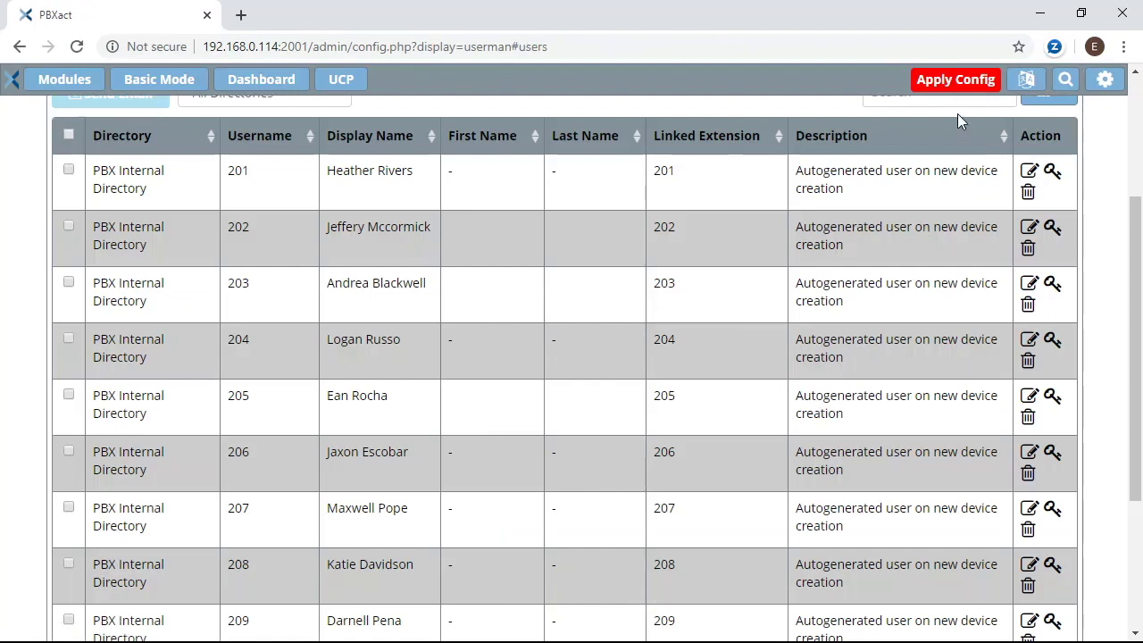
- Apply the saved configuration and return to the PBXact start page
left_click(954, 80)
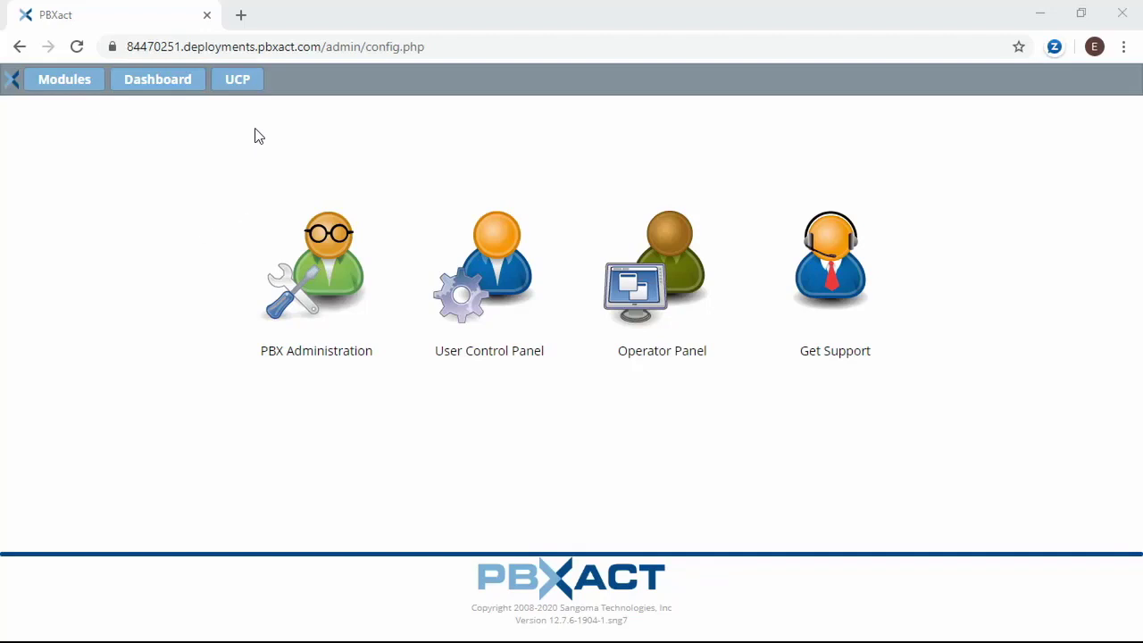
- Log into the User Control Panel as user 202 with its password
left_click(246, 88)
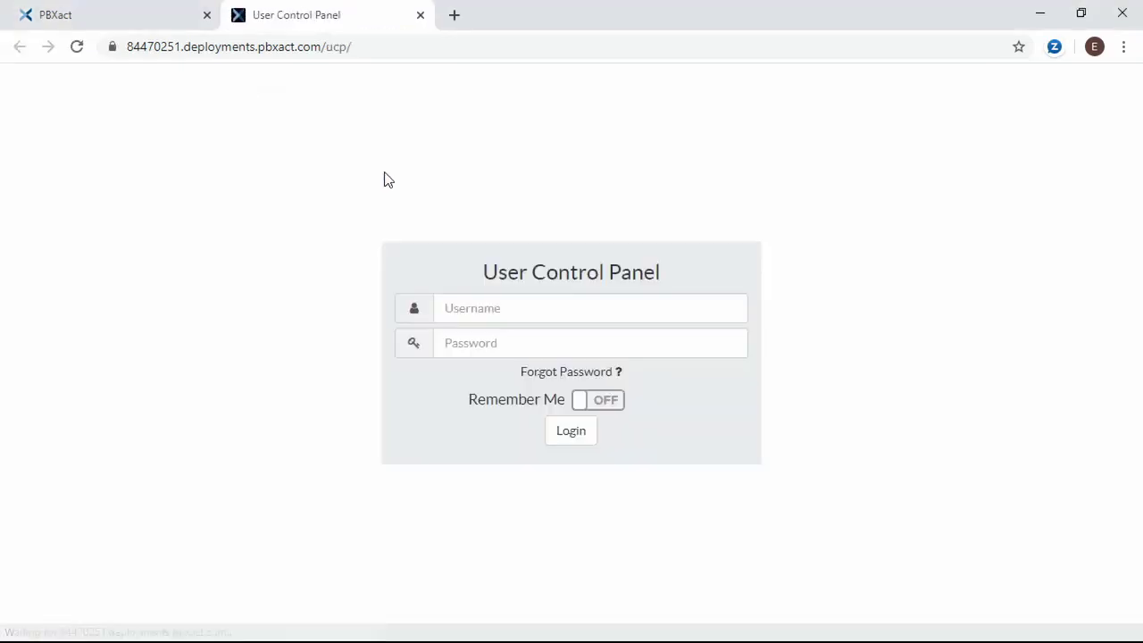
left_click(484, 310)
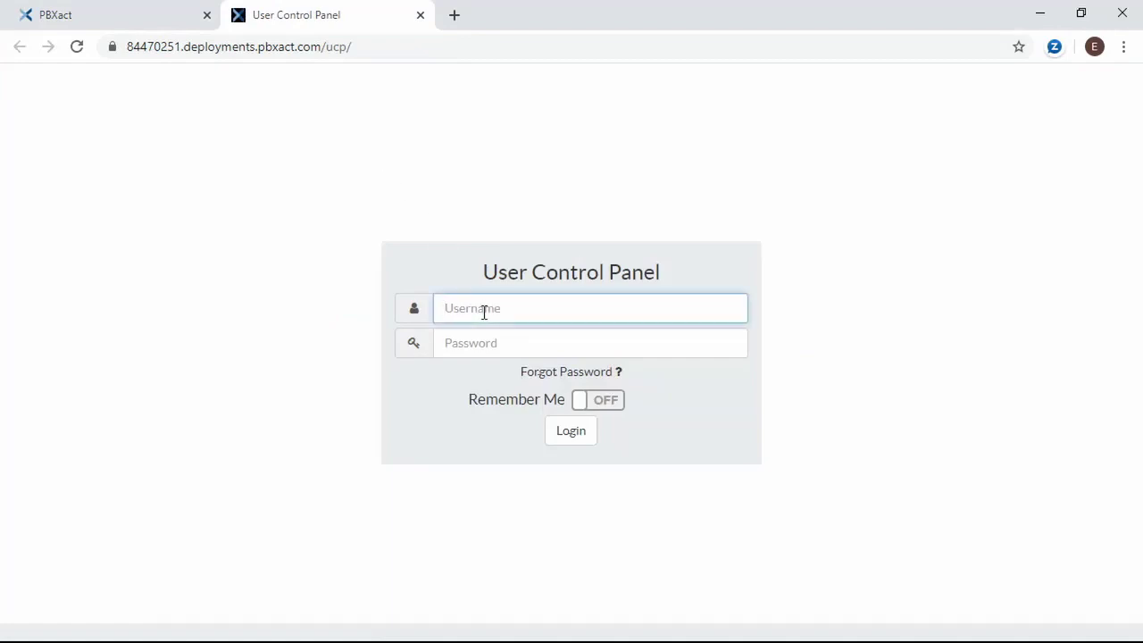
type("202")
key("Tab")
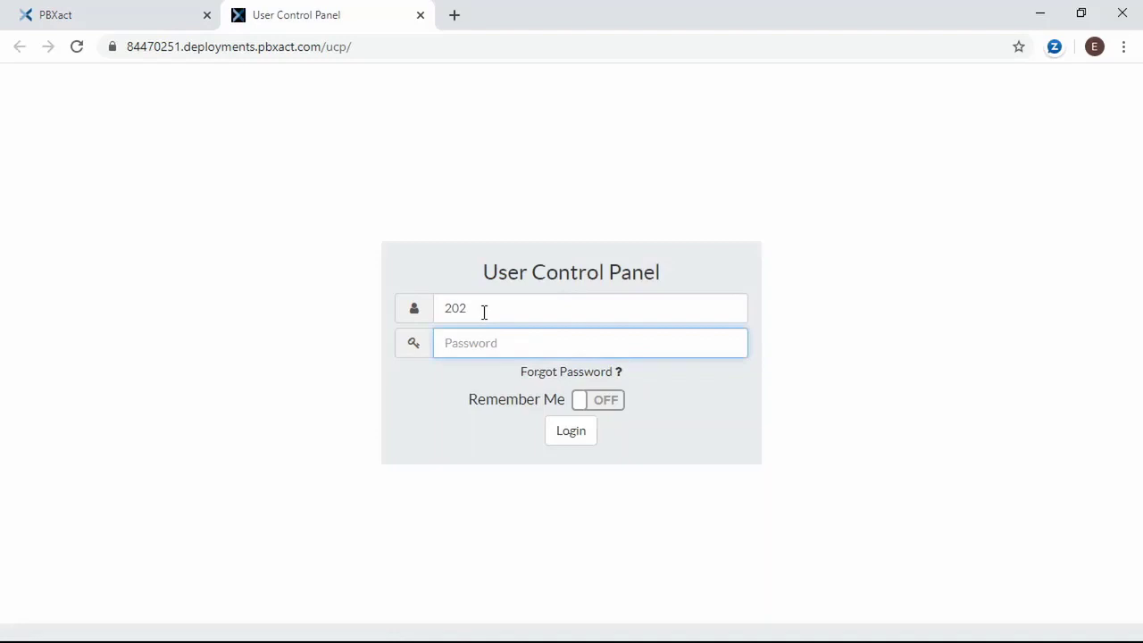
type("••••••••")
key("Return")
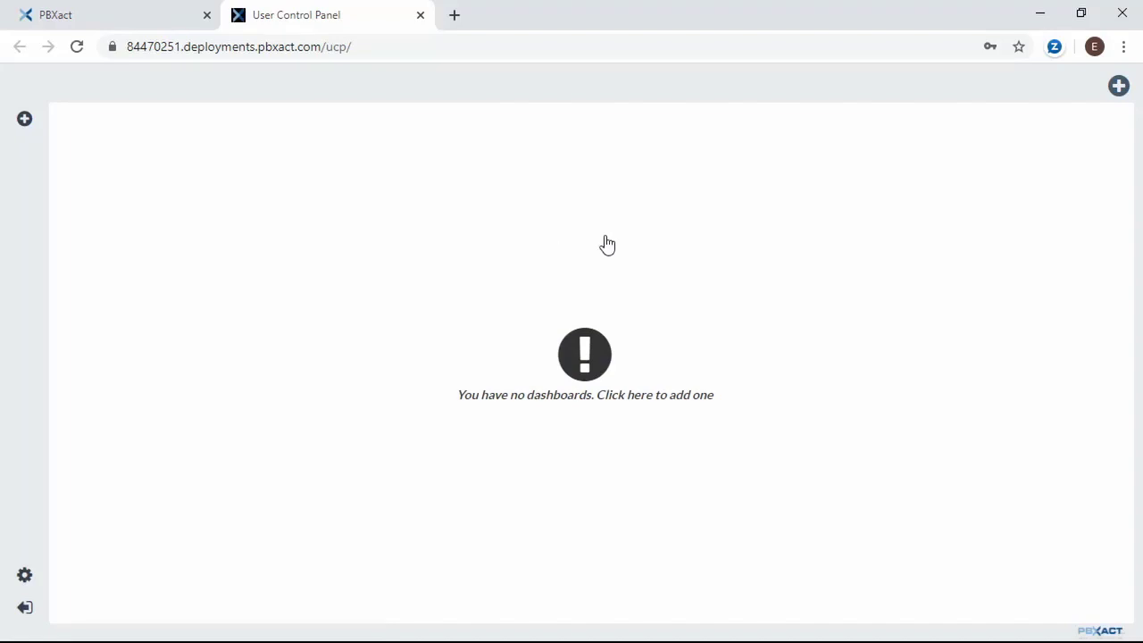
- Create a new UCP dashboard named 'Messaging'
left_click(1119, 86)
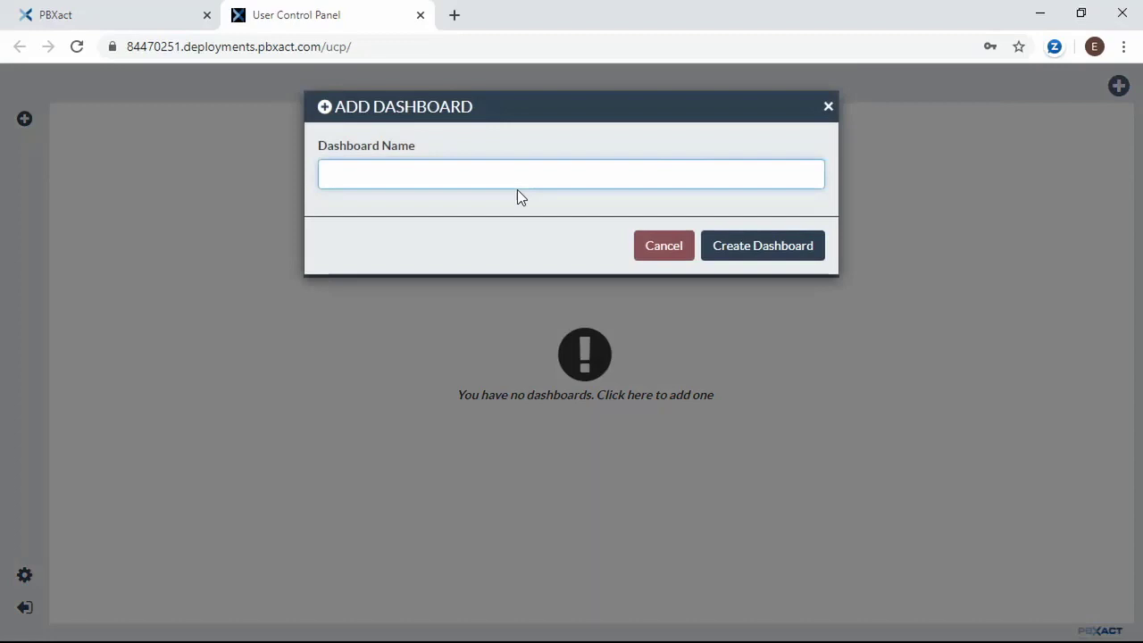
type("Messaging")
key("Return")
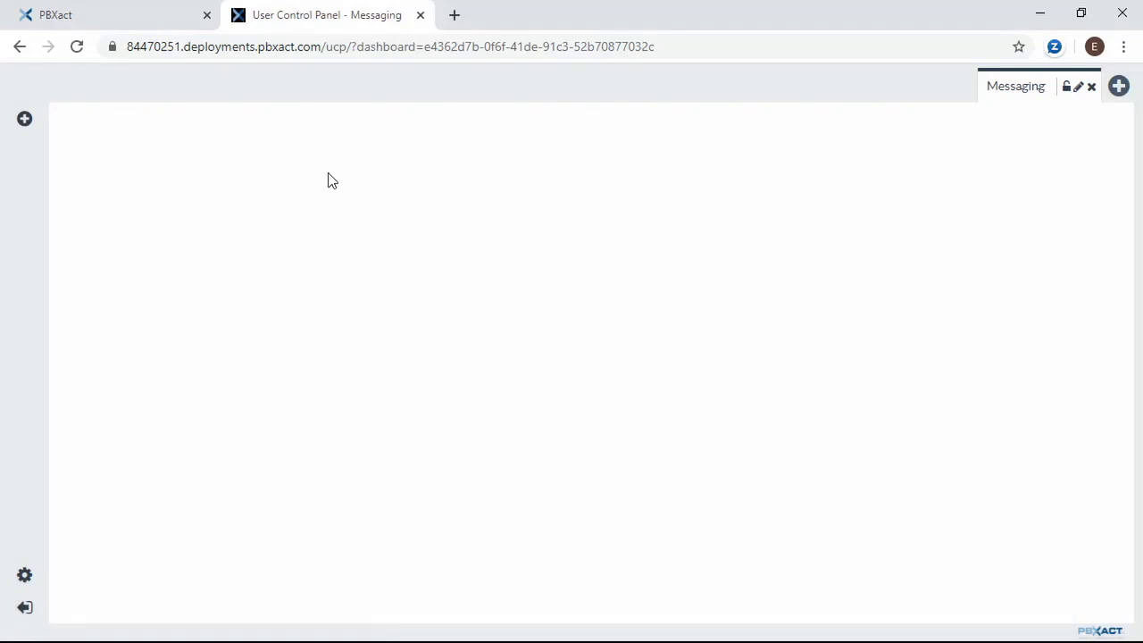
- Add the SMS widget to the Messaging dashboard
left_click(27, 121)
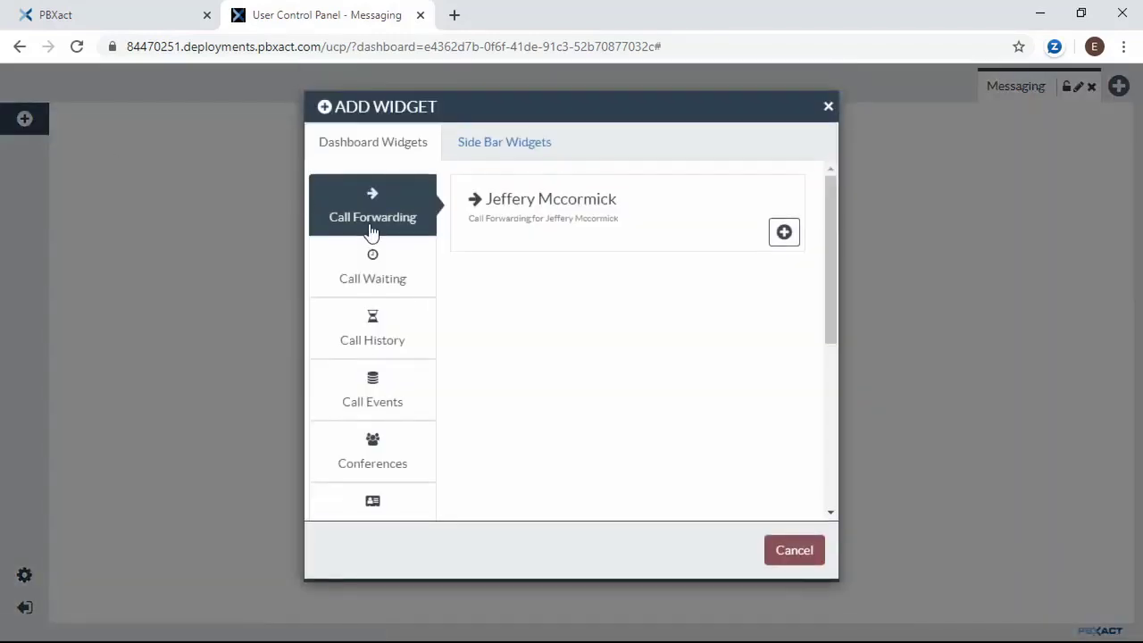
scroll(384, 205, "down", 5)
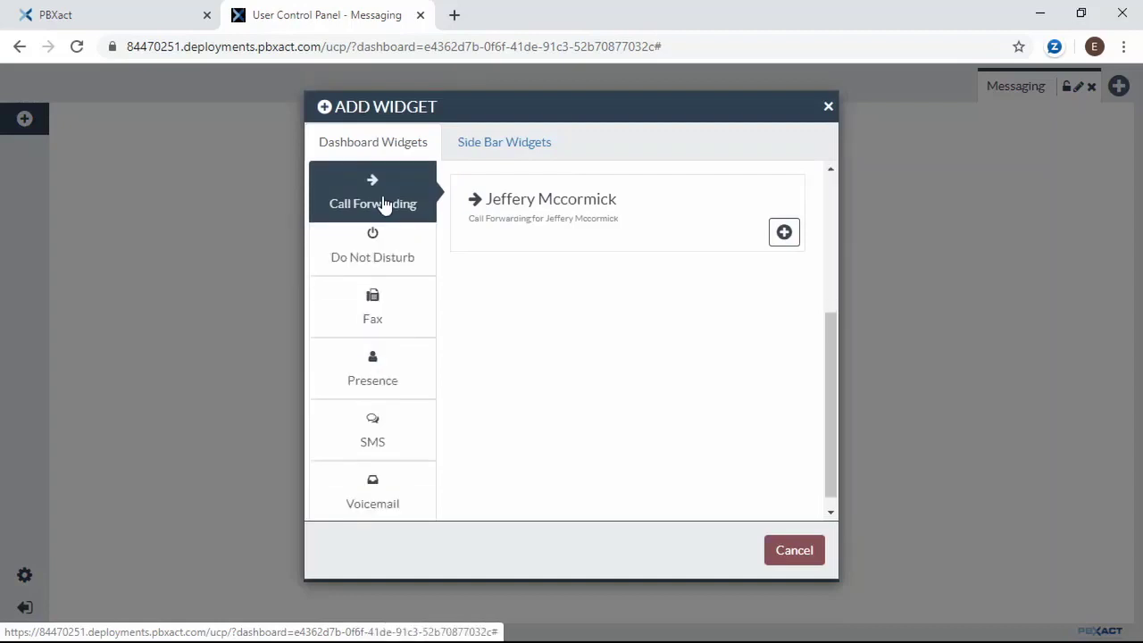
left_click(397, 456)
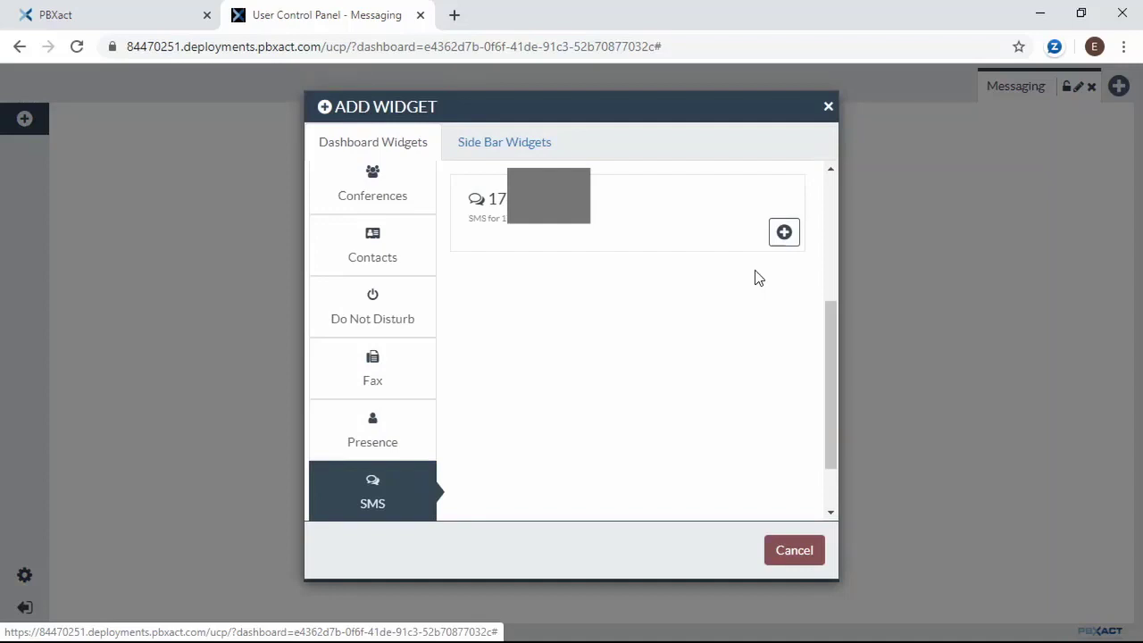
left_click(784, 234)
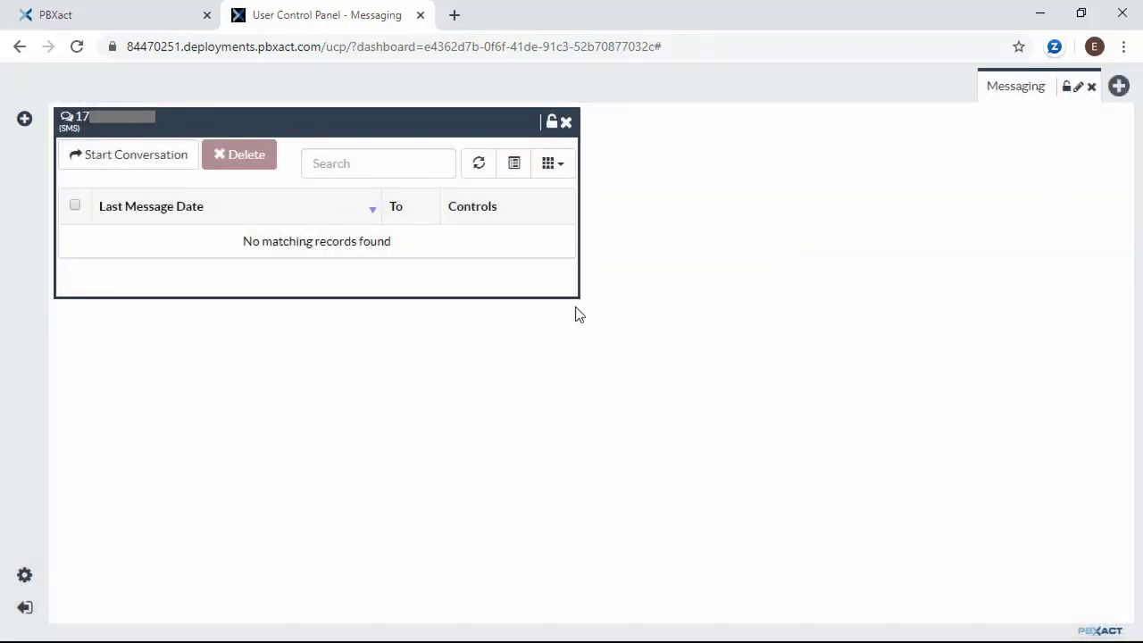
- Start an SMS conversation with the pasted number, send 'Hello', and dismiss the reply notification
left_click(140, 168)
left_click(378, 173)
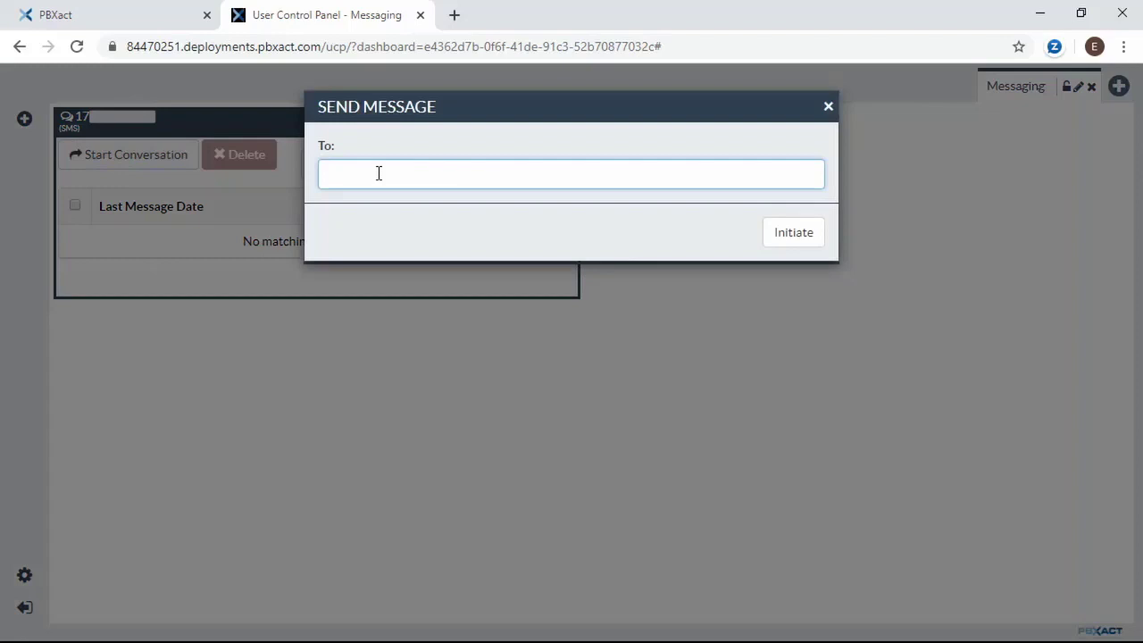
key("ctrl+v")
left_click(795, 233)
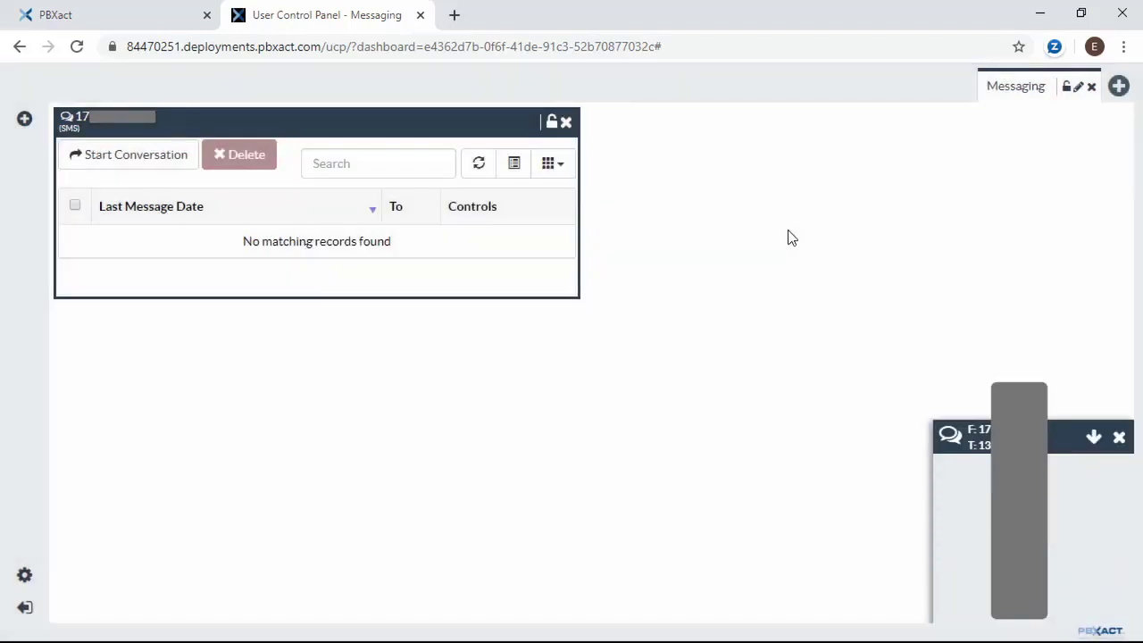
left_click(987, 598)
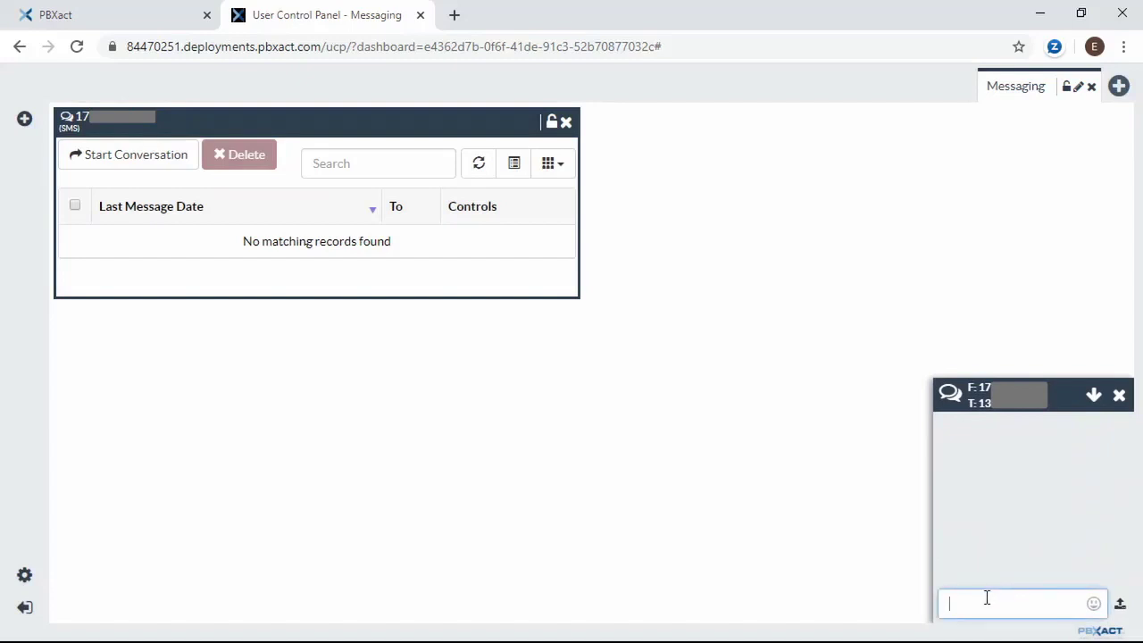
type("Hello")
key("Return")
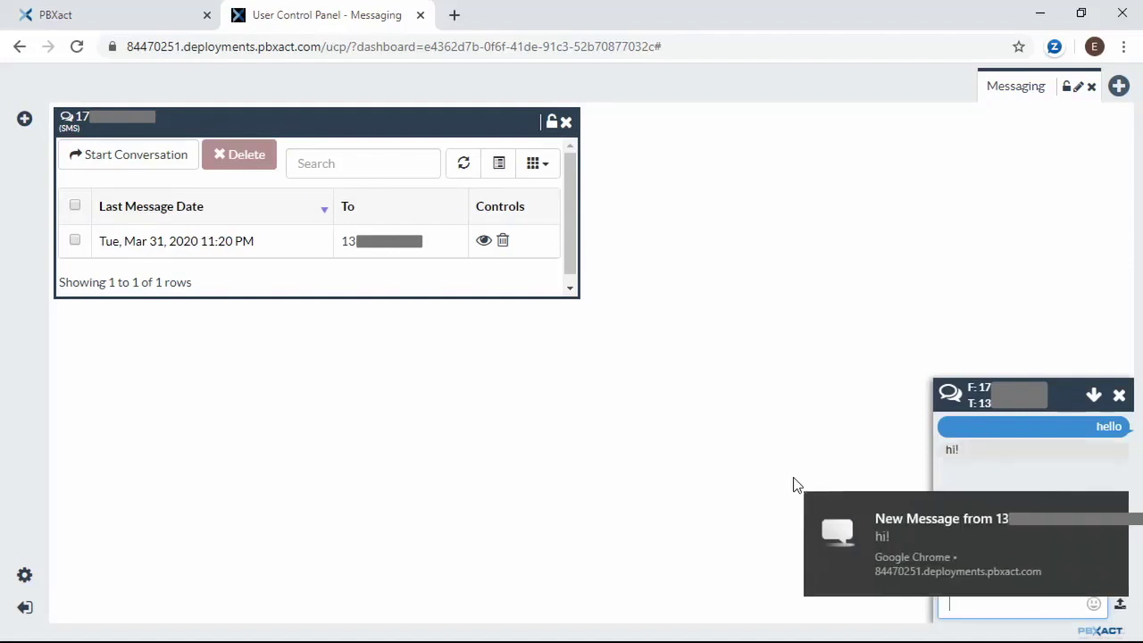
left_click(888, 533)
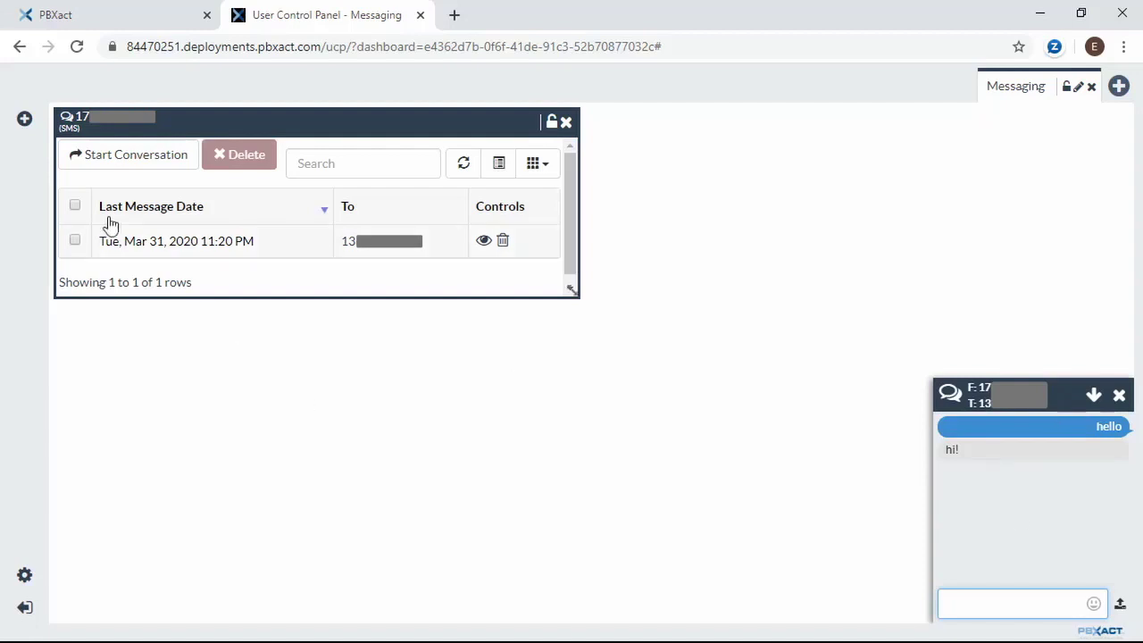
- Add the Zulu Chat List widget from the Side Bar Widgets list
left_click(24, 119)
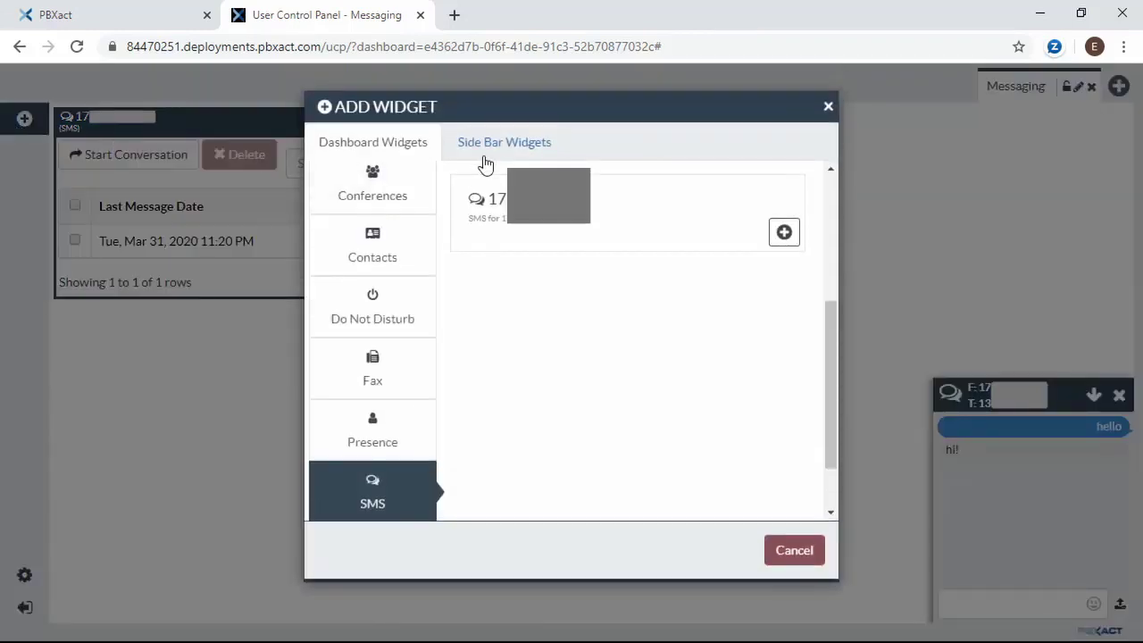
left_click(490, 151)
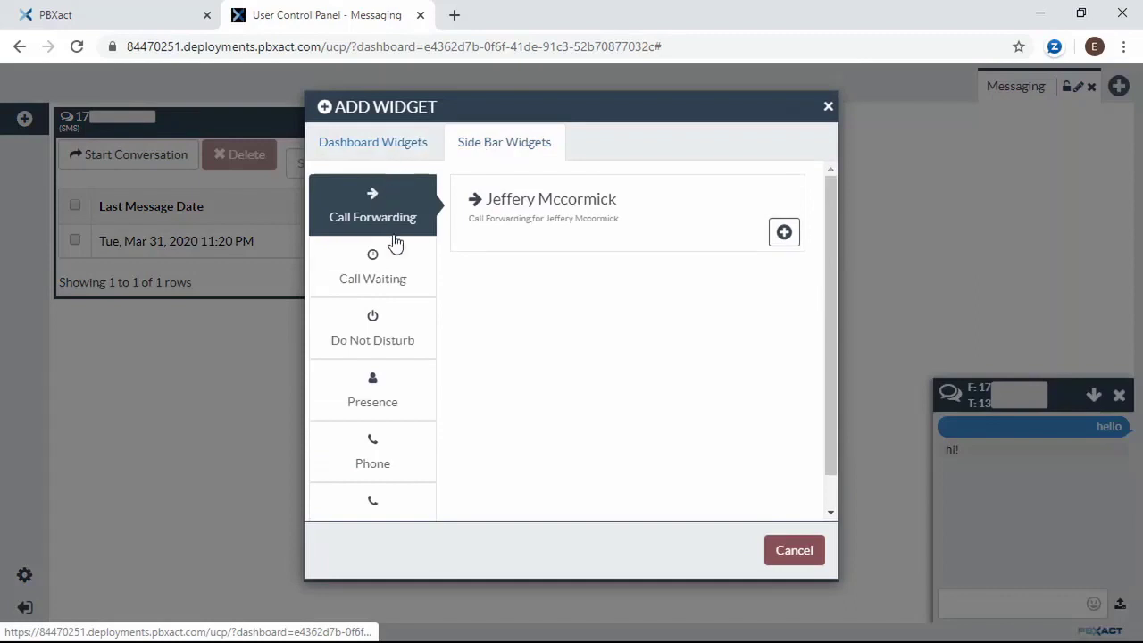
scroll(395, 280, "down", 1)
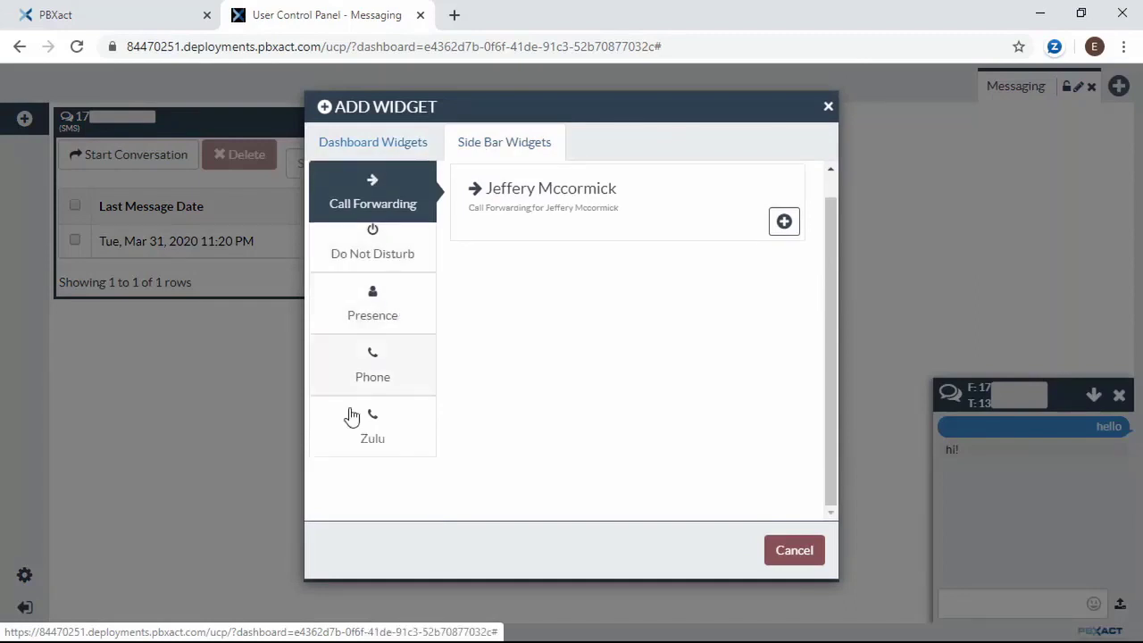
left_click(375, 433)
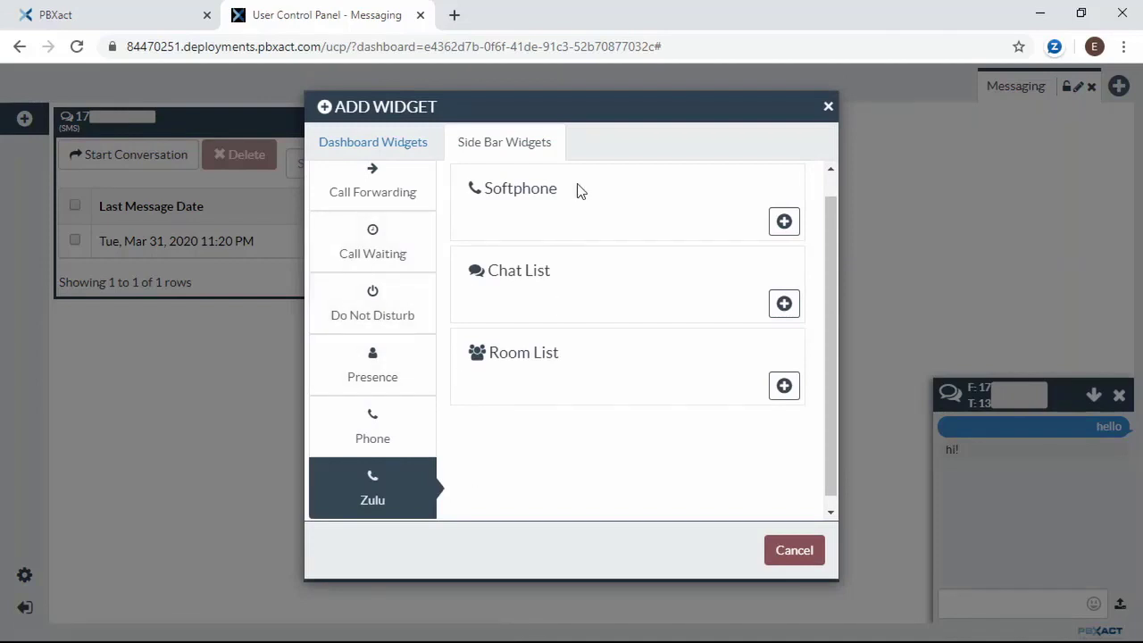
left_click(784, 308)
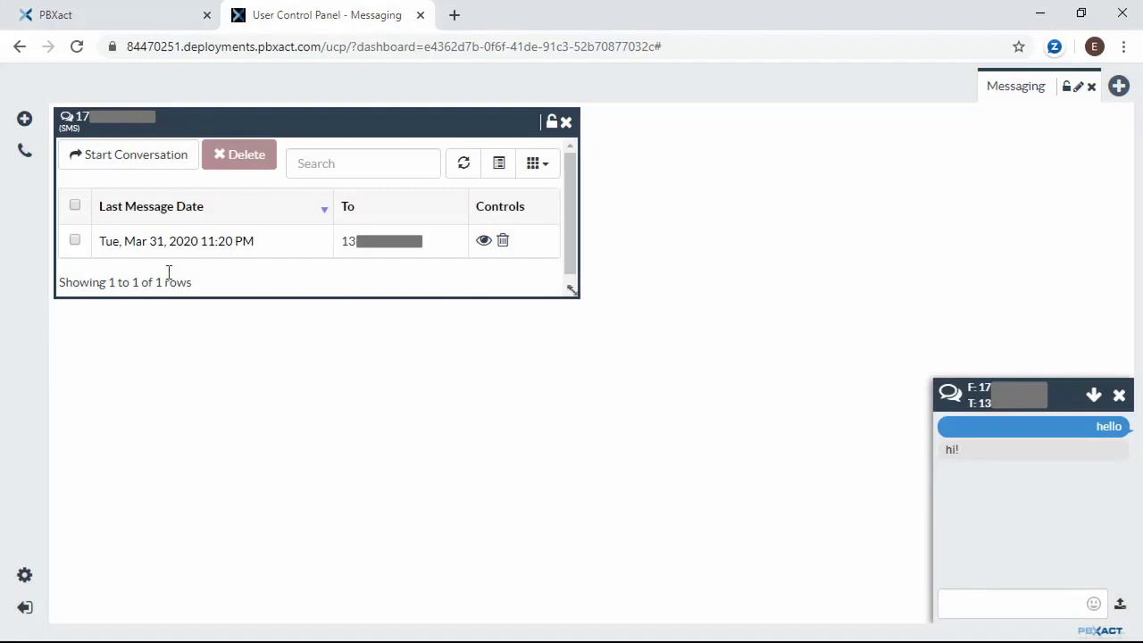
- Send 'hi there' to the contact from the Zulu Chat List, dismiss the notification, then collapse the list
left_click(25, 156)
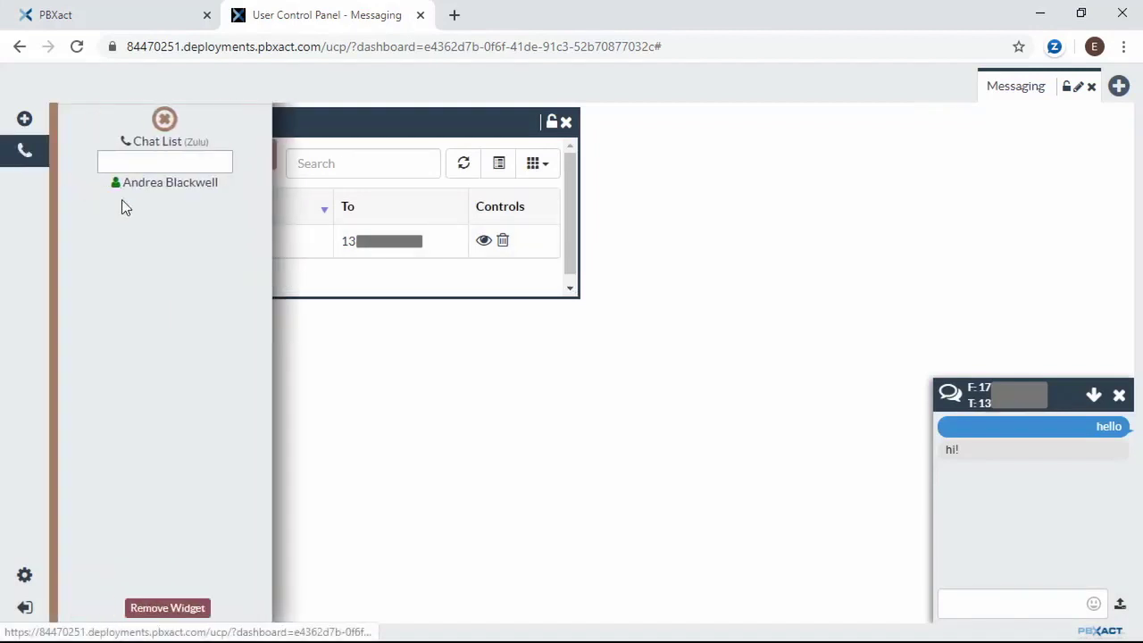
left_click(153, 194)
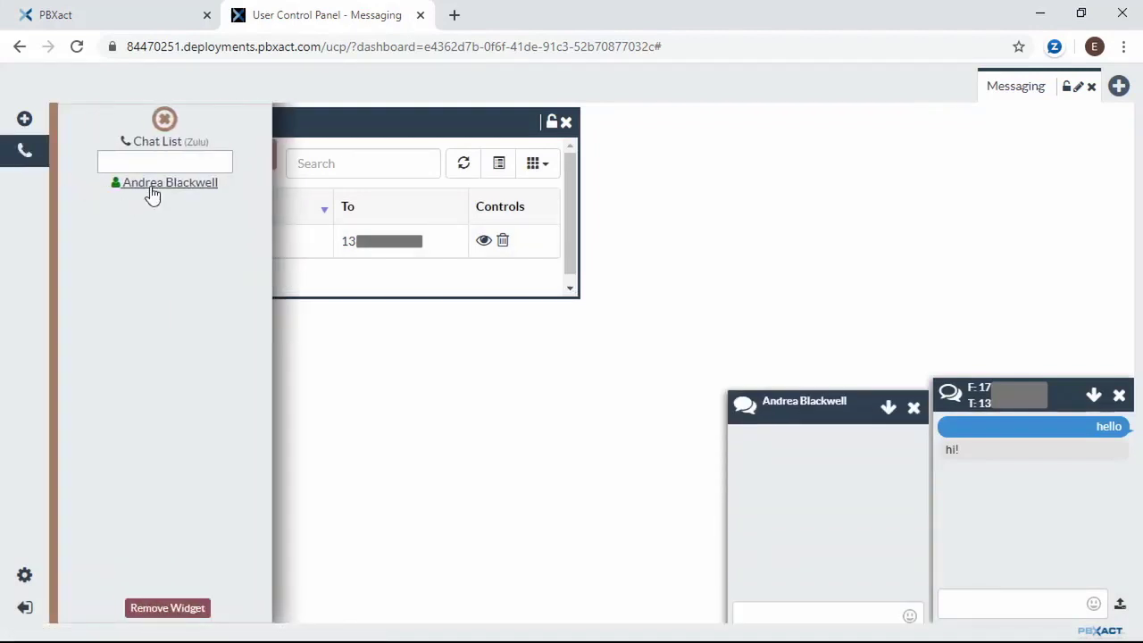
left_click(820, 607)
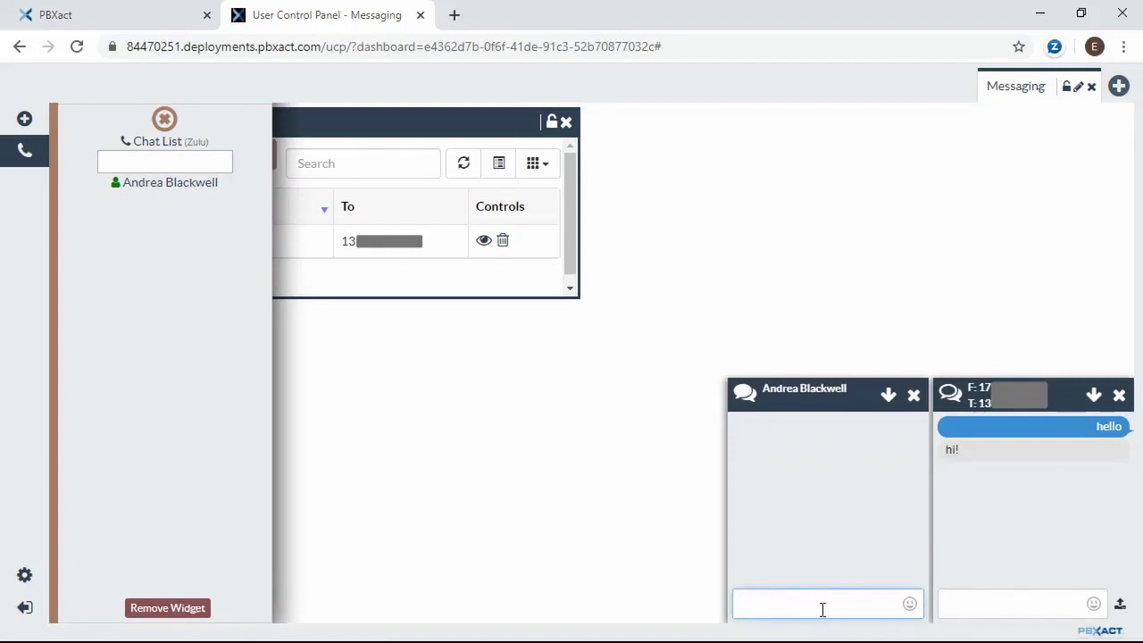
type("hi theree")
key("BackSpace")
key("Return")
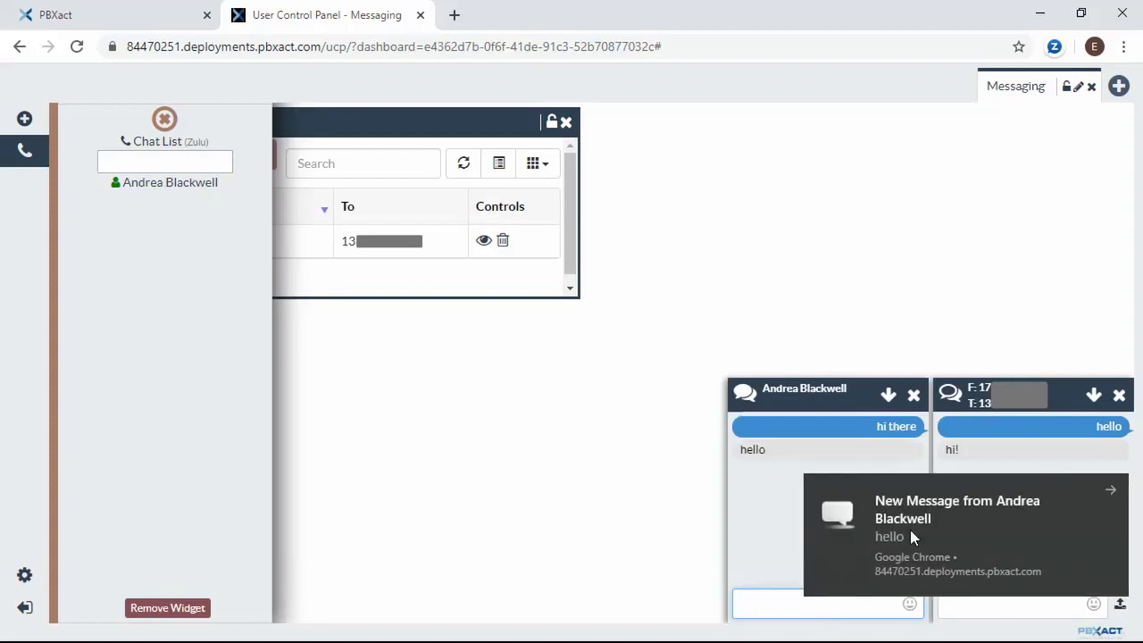
left_click(936, 545)
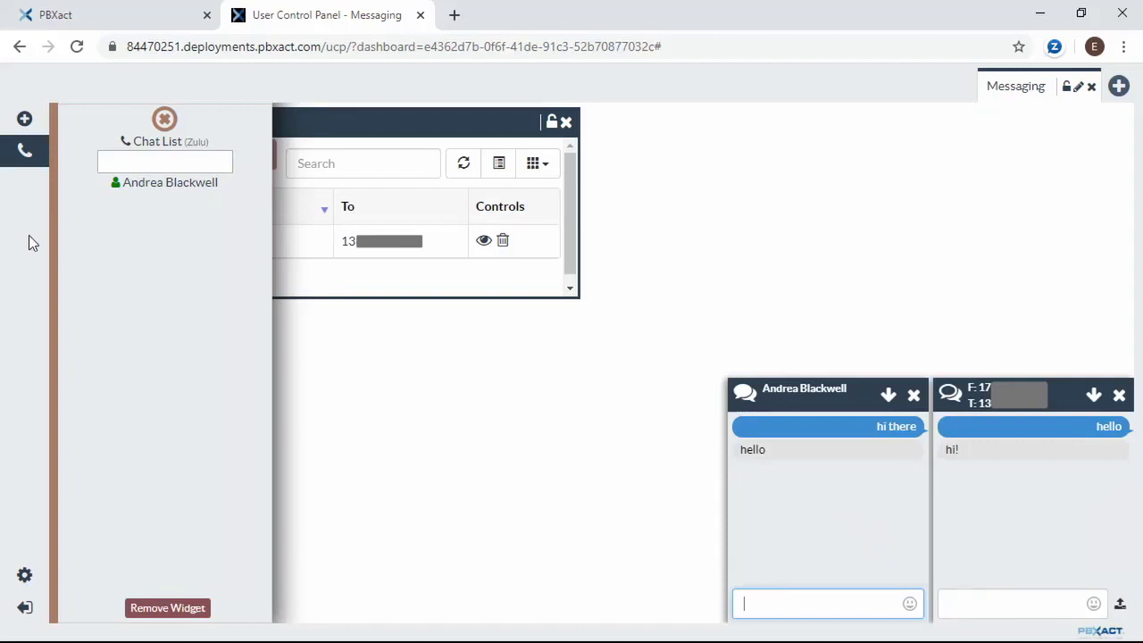
left_click(23, 154)
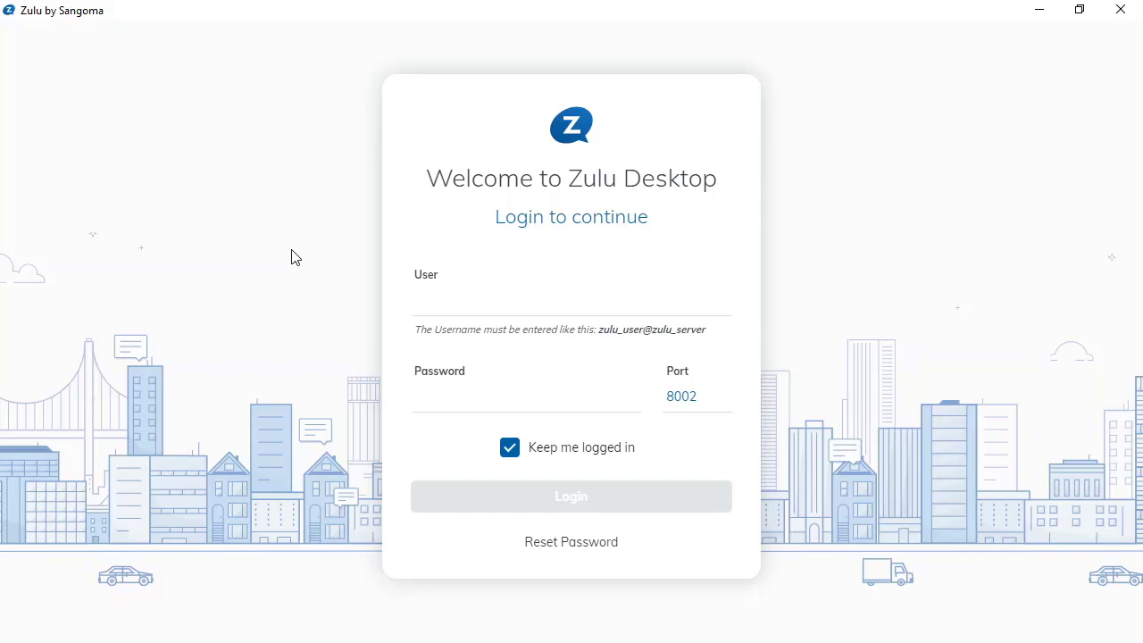
- Log in to Zulu Desktop as 202@ followed by the pasted server domain, with the account password
left_click(435, 295)
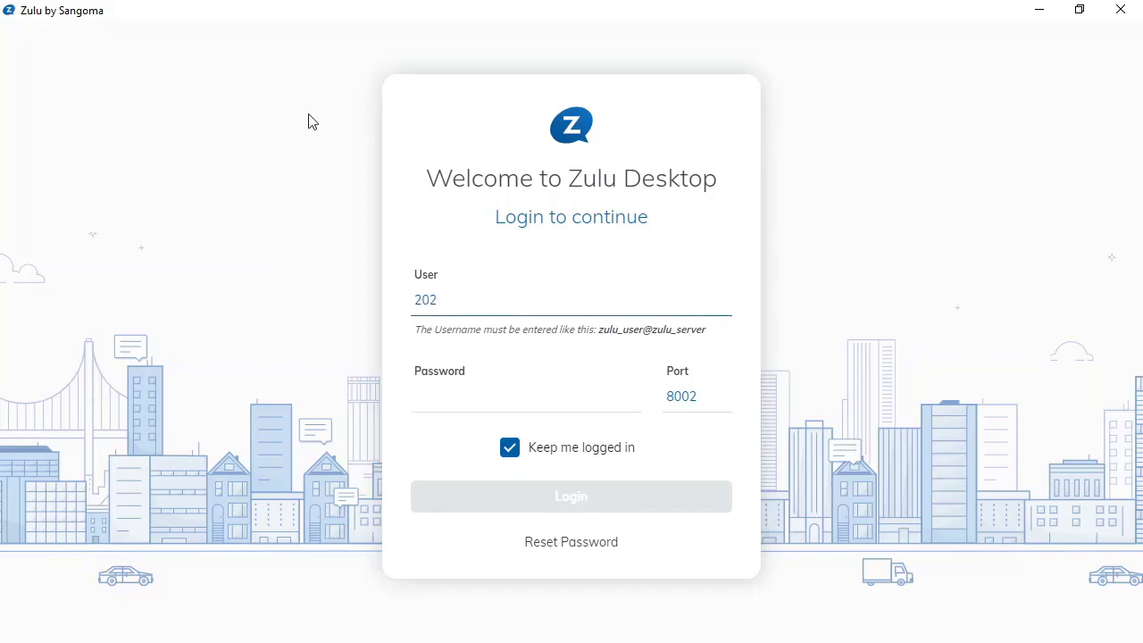
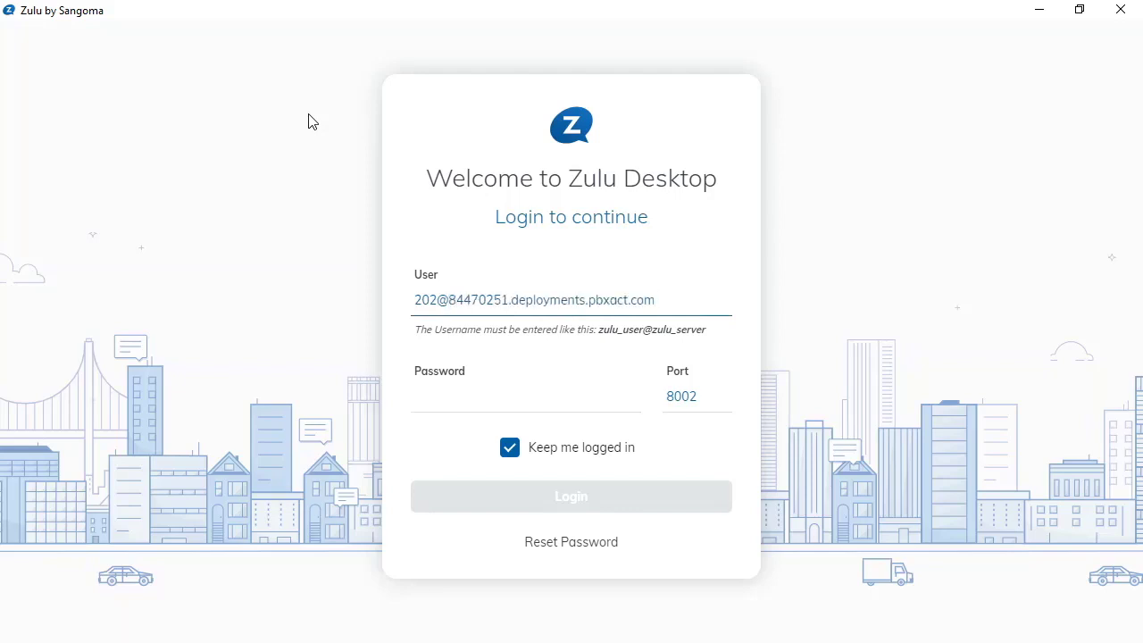
left_click(435, 398)
type("•")
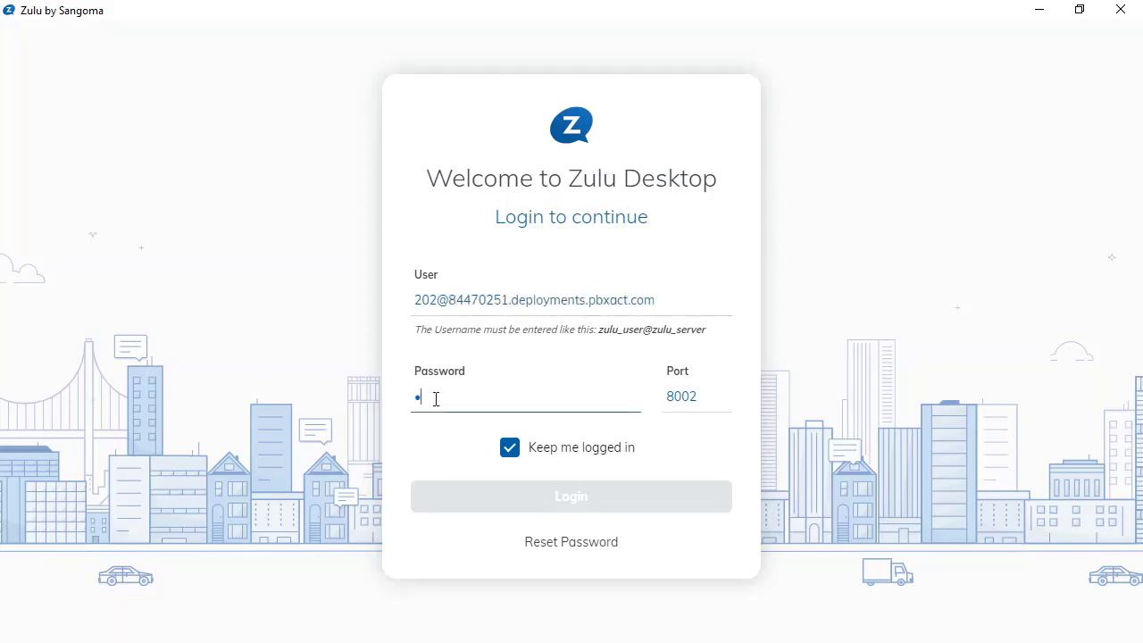
type("•••••••")
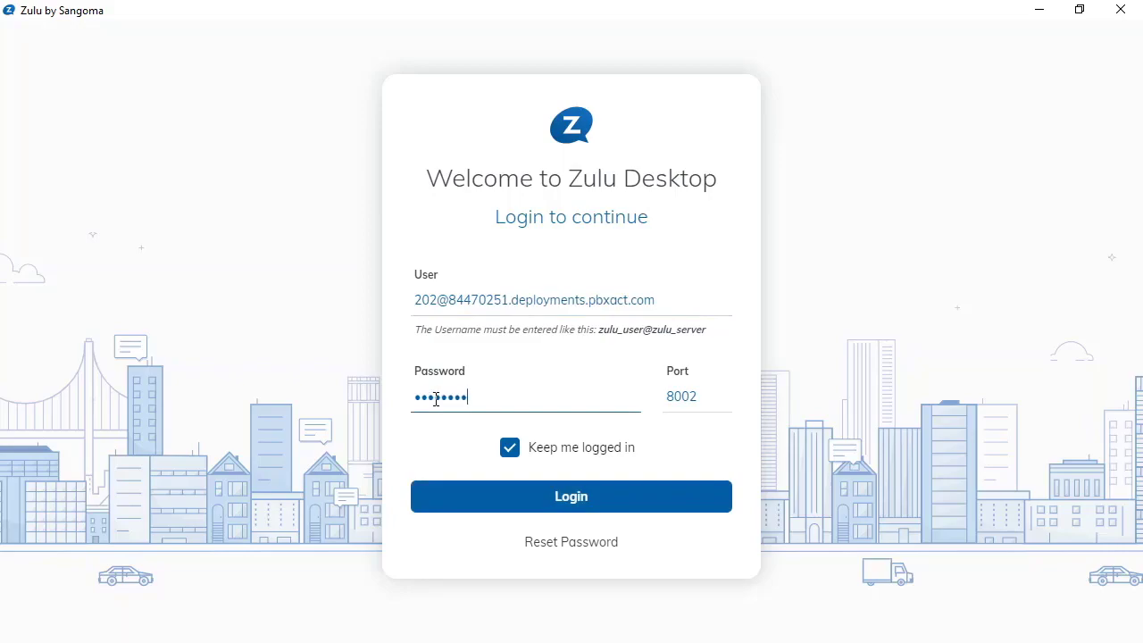
key("Return")
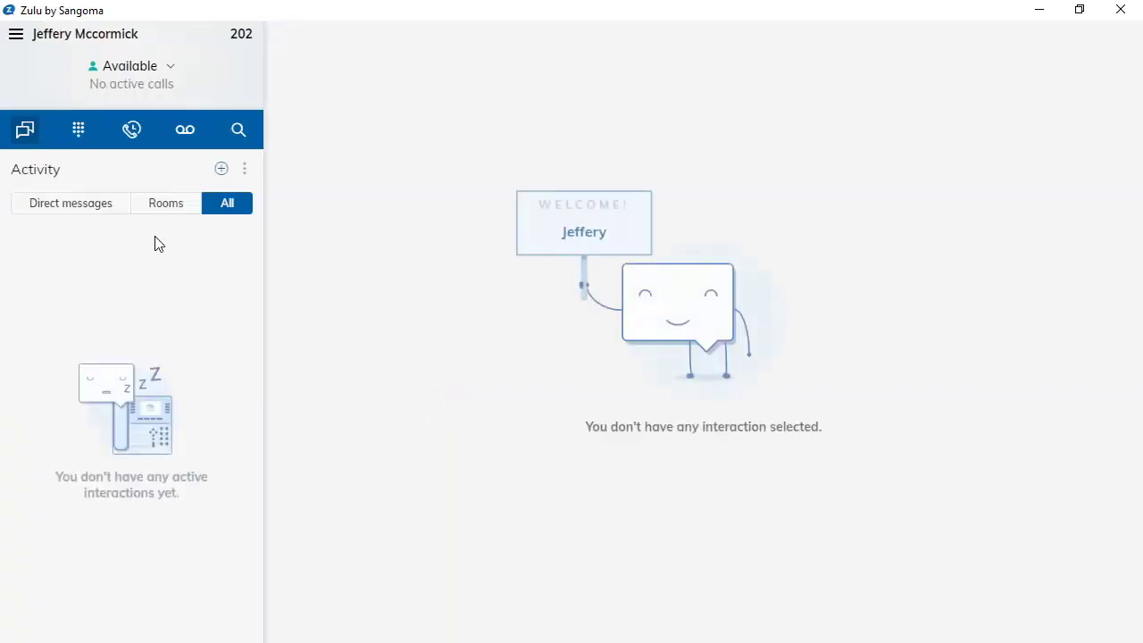
- Search for 'bra' and open a direct conversation with extension 210's contact
left_click(220, 169)
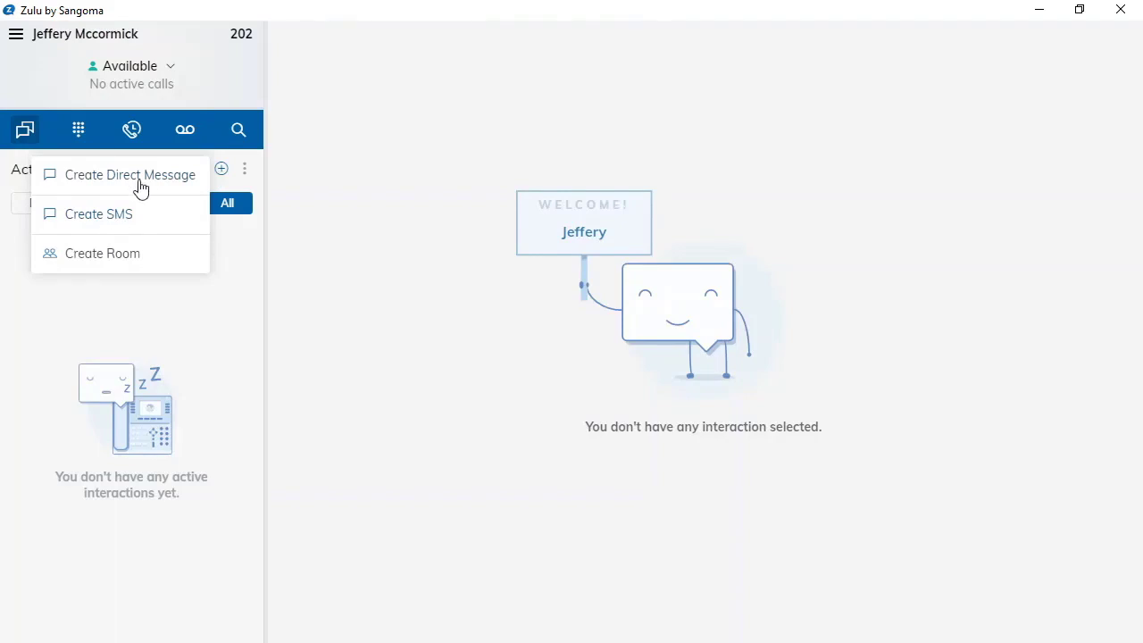
left_click(225, 173)
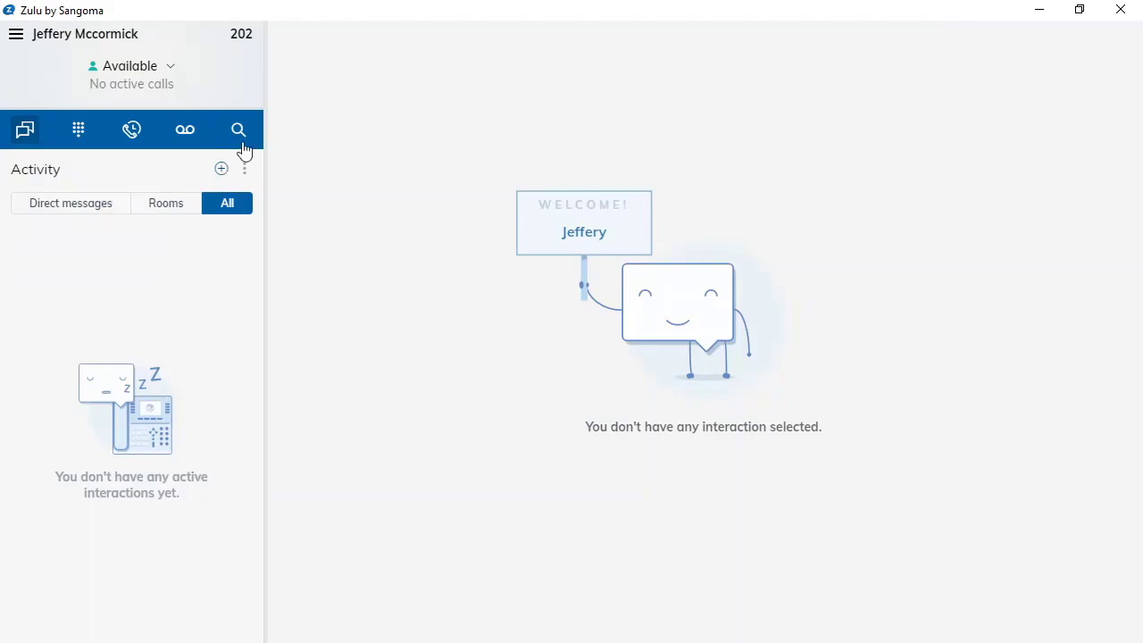
left_click(245, 135)
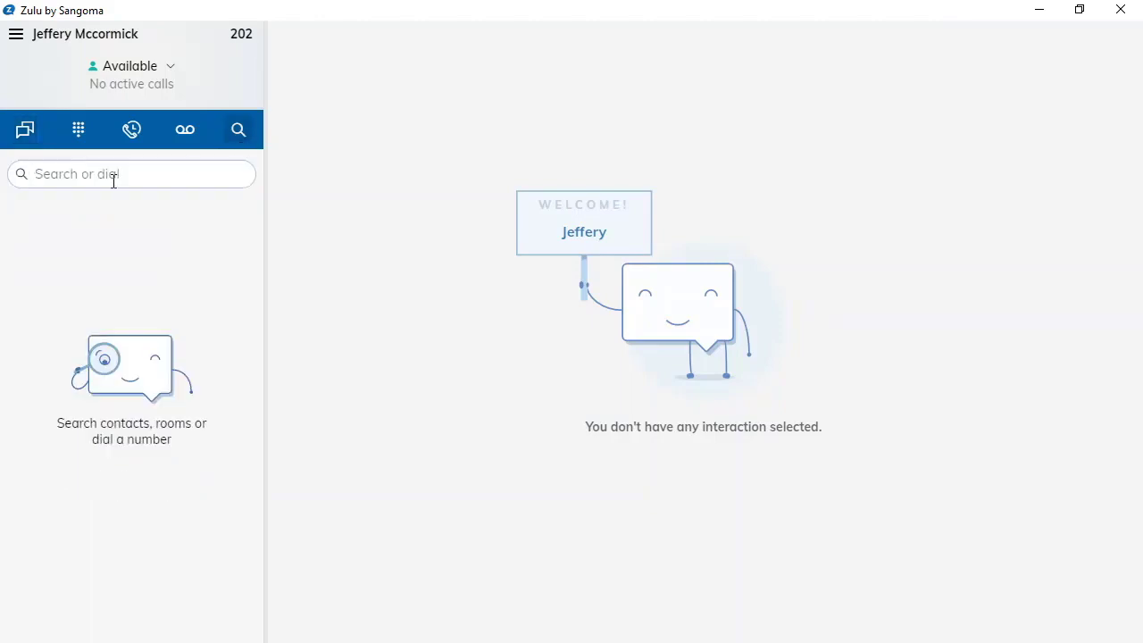
type("b")
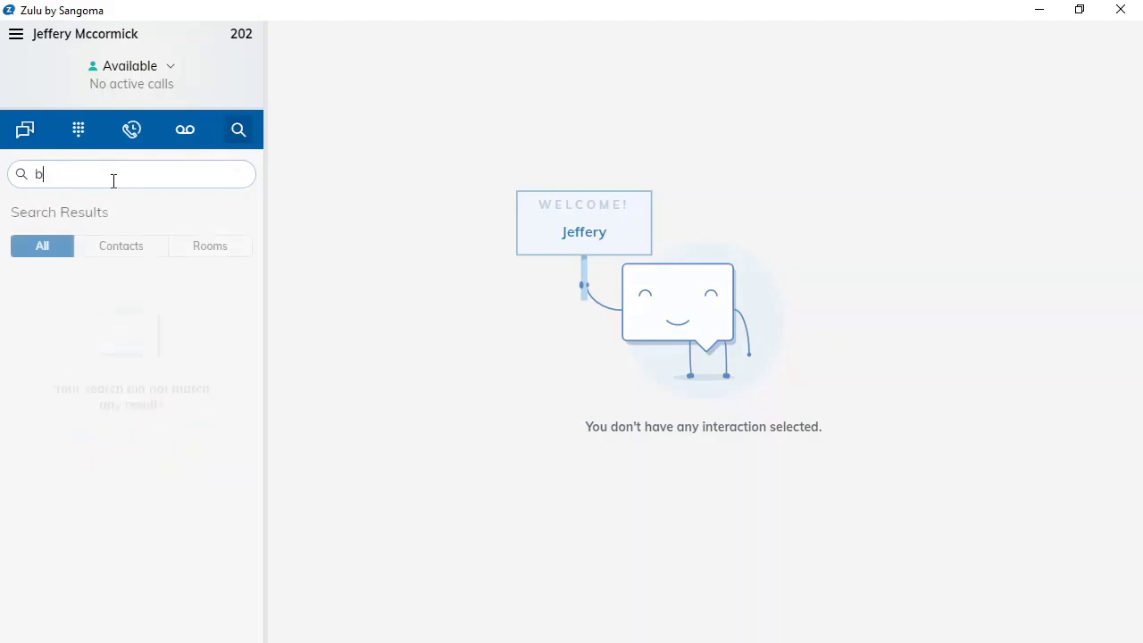
type("ra")
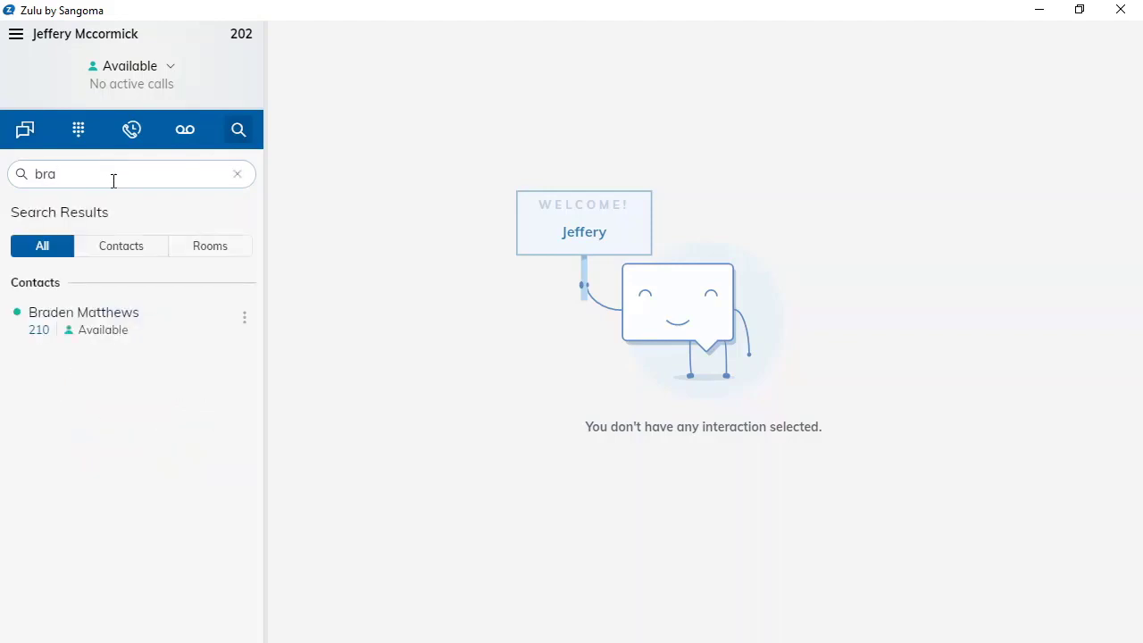
left_click(120, 313)
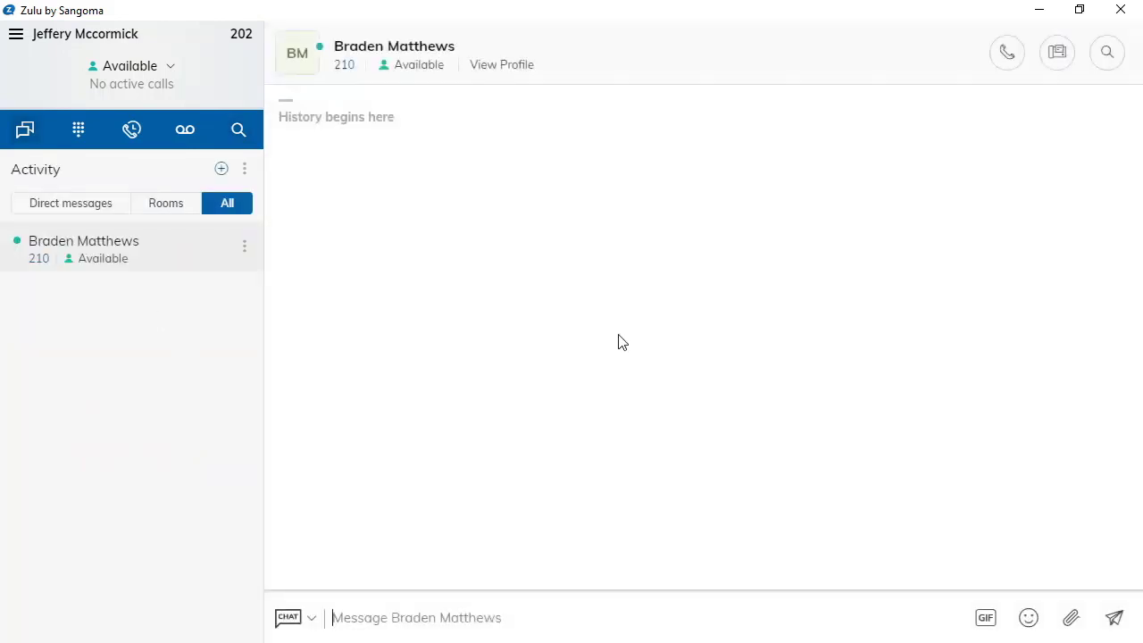
- Keep CHAT mode and send 'hello how are you' to extension 210
left_click(311, 622)
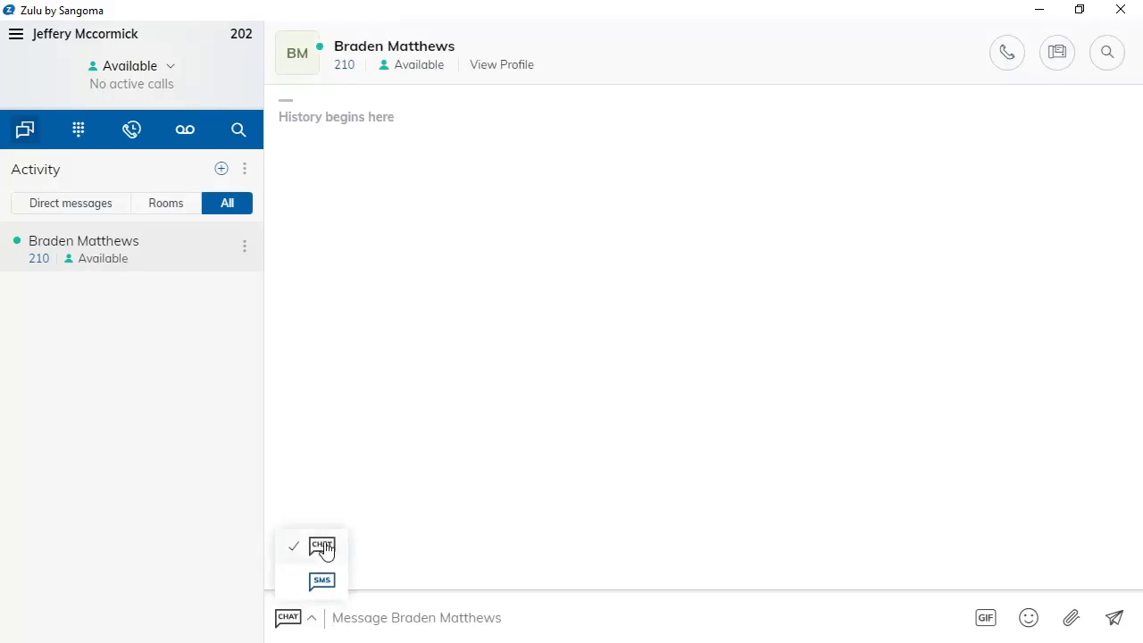
left_click(309, 623)
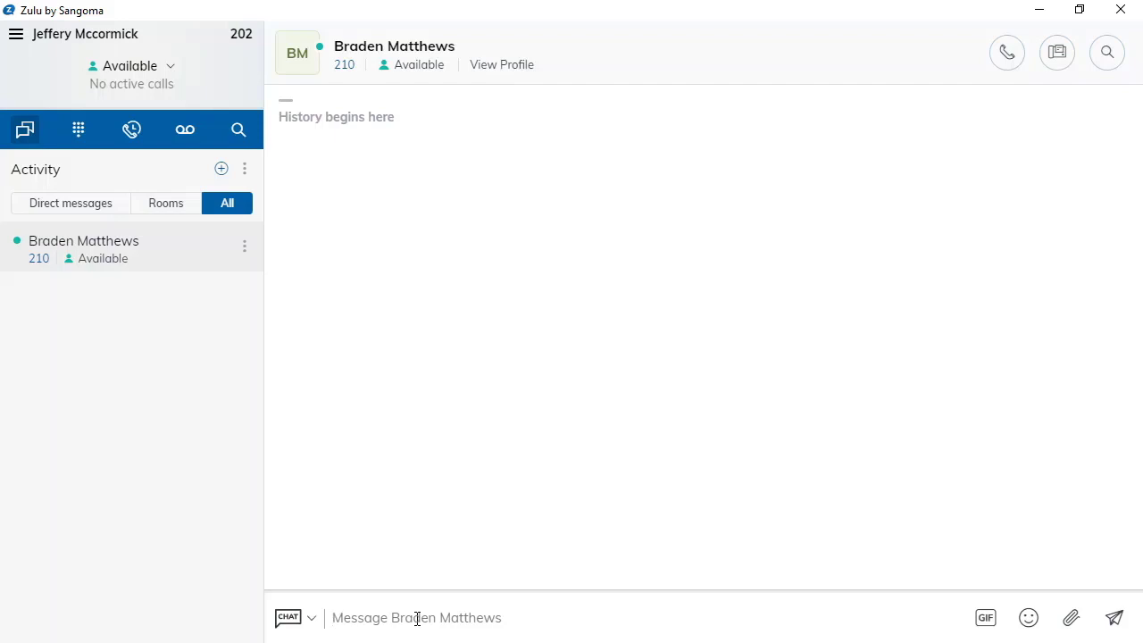
left_click(417, 618)
type("hello")
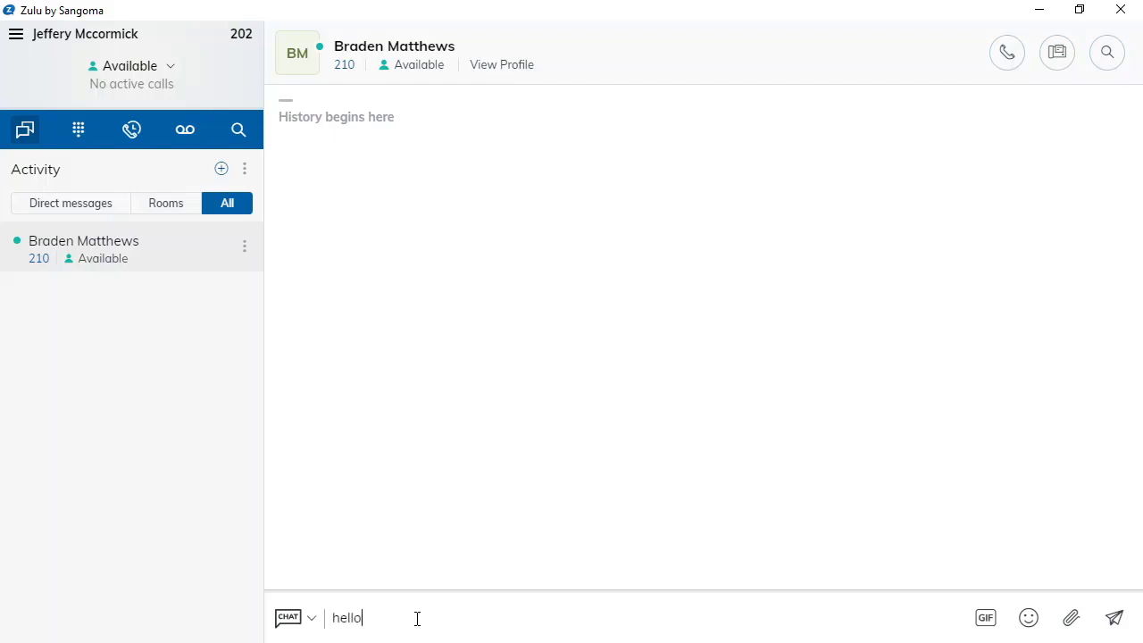
type(" how are you")
key("Return")
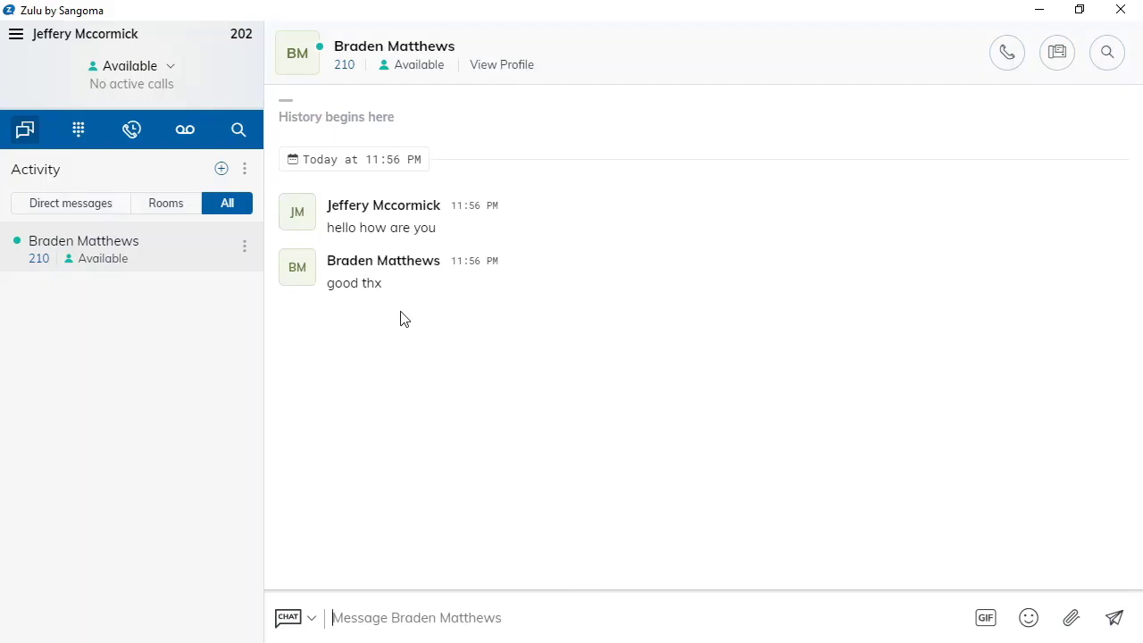
left_click(223, 170)
- Create a new SMS to the outside number reading 'are you around?' and send it
left_click(113, 213)
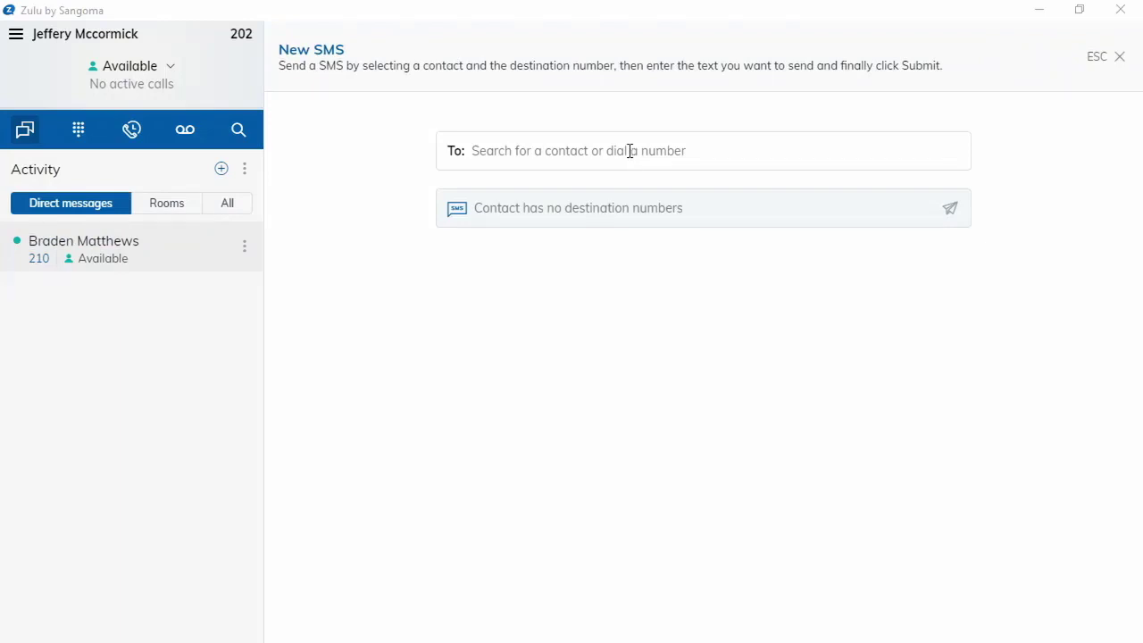
left_click(564, 144)
type("1")
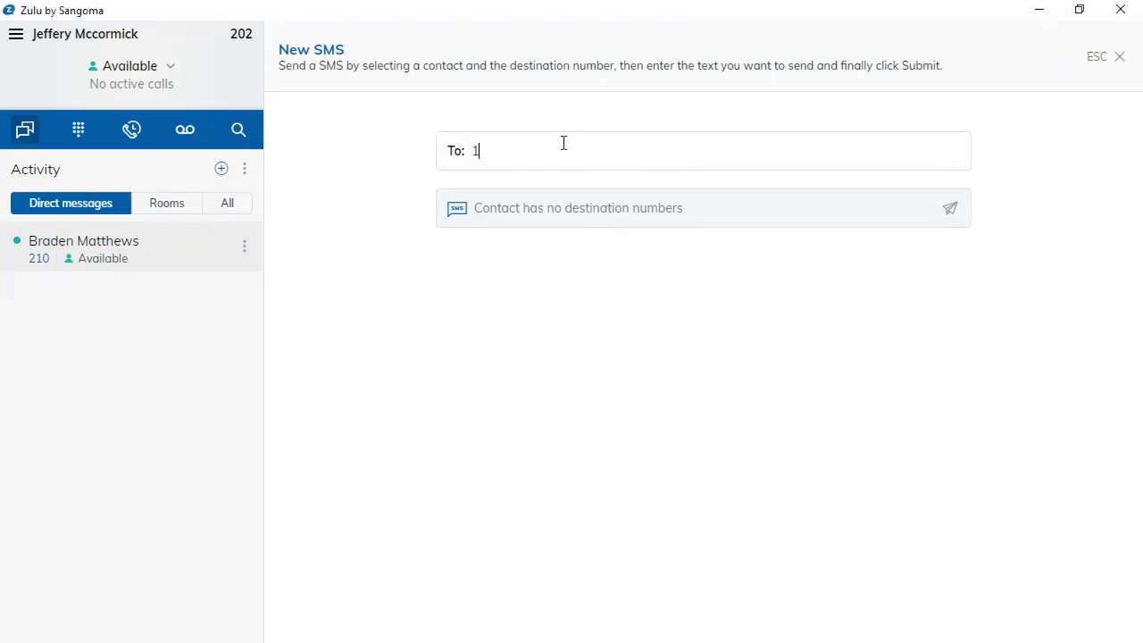
type("3")
left_click(539, 209)
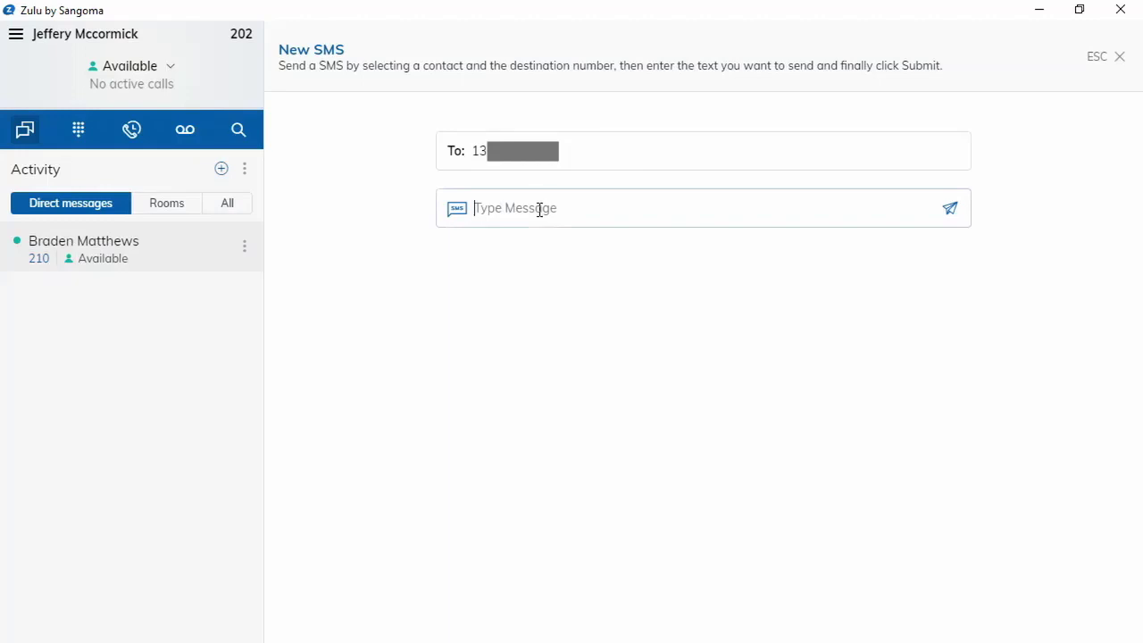
type("are you around?")
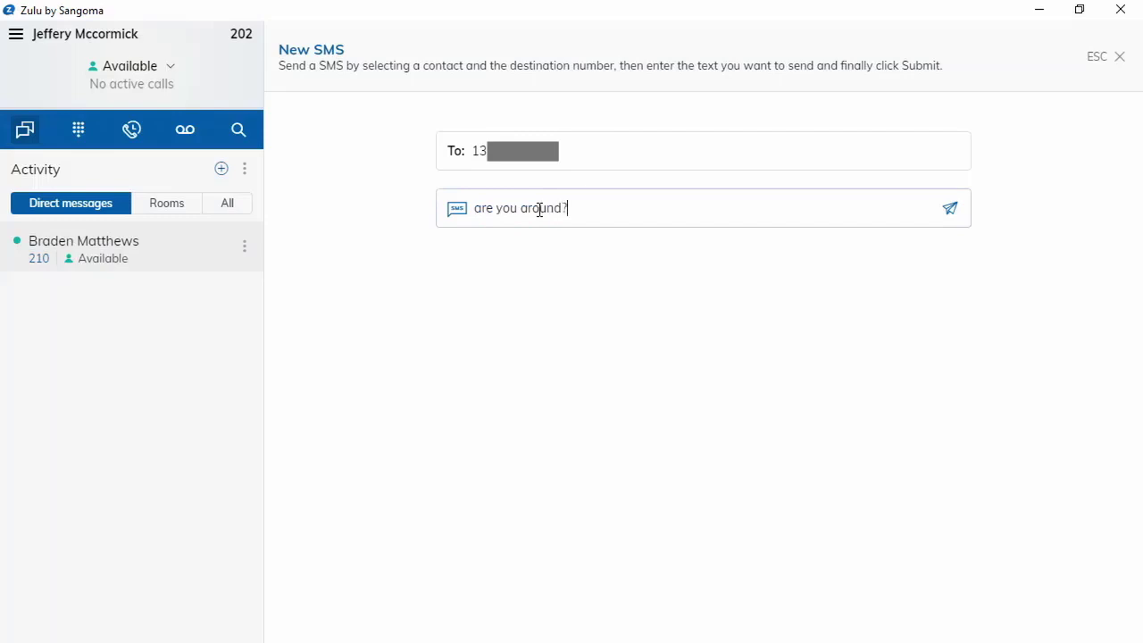
key("Return")
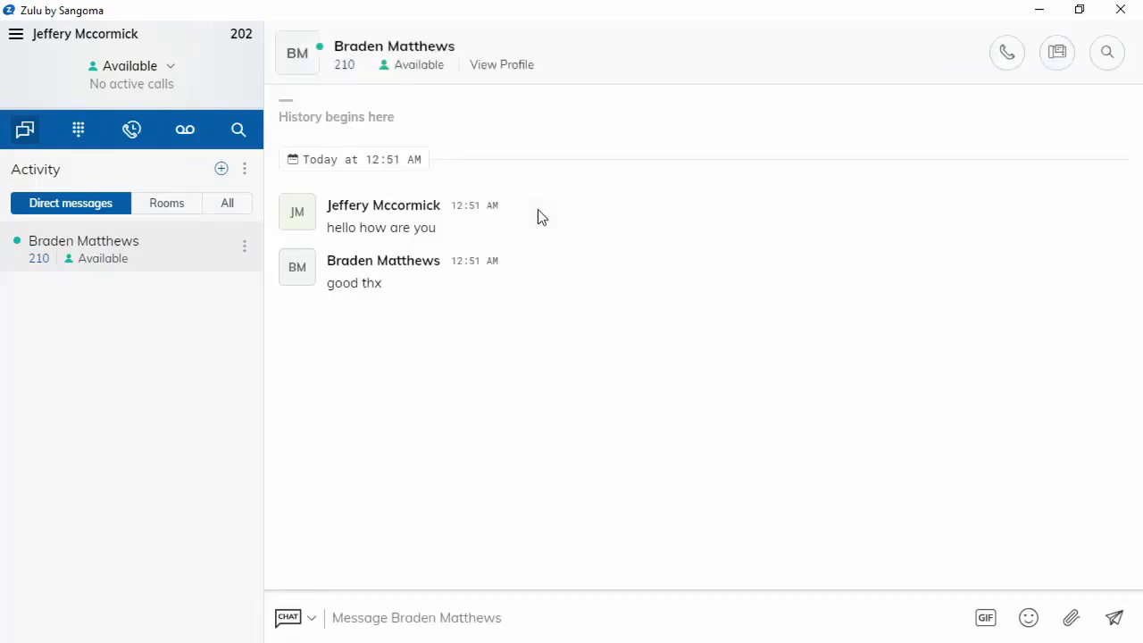